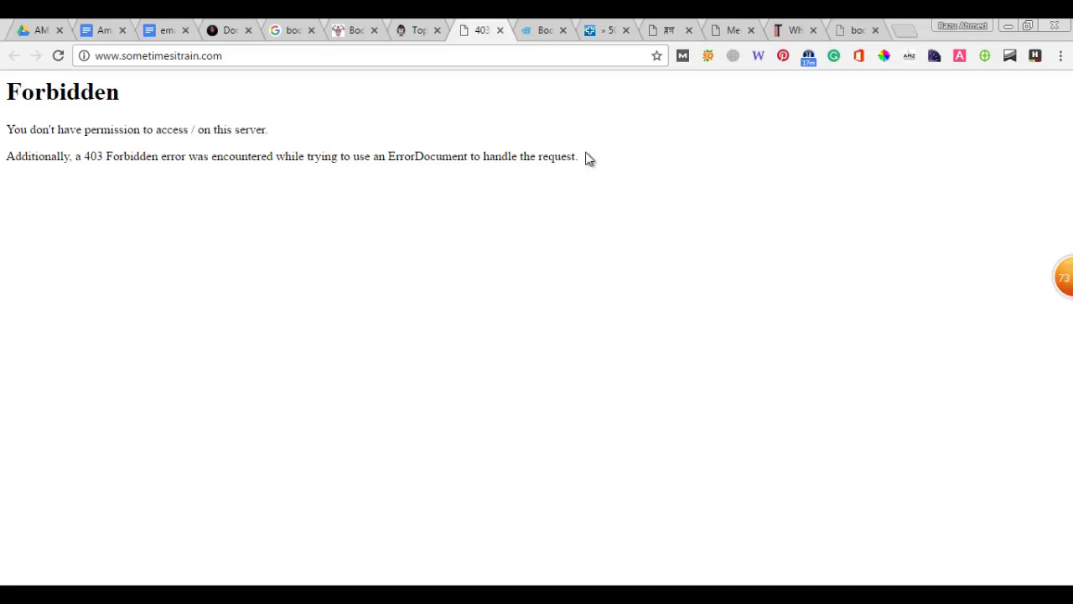
Review the Google search results for "bodybuilding blog" and their site metrics.
left_click(292, 30)
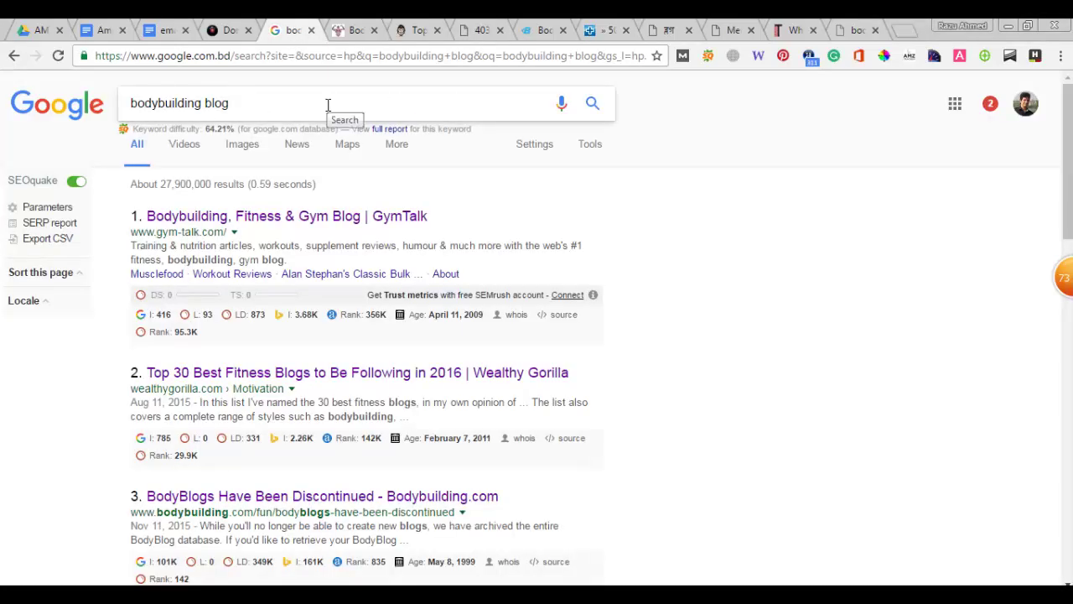
scroll(494, 210, "down", 6)
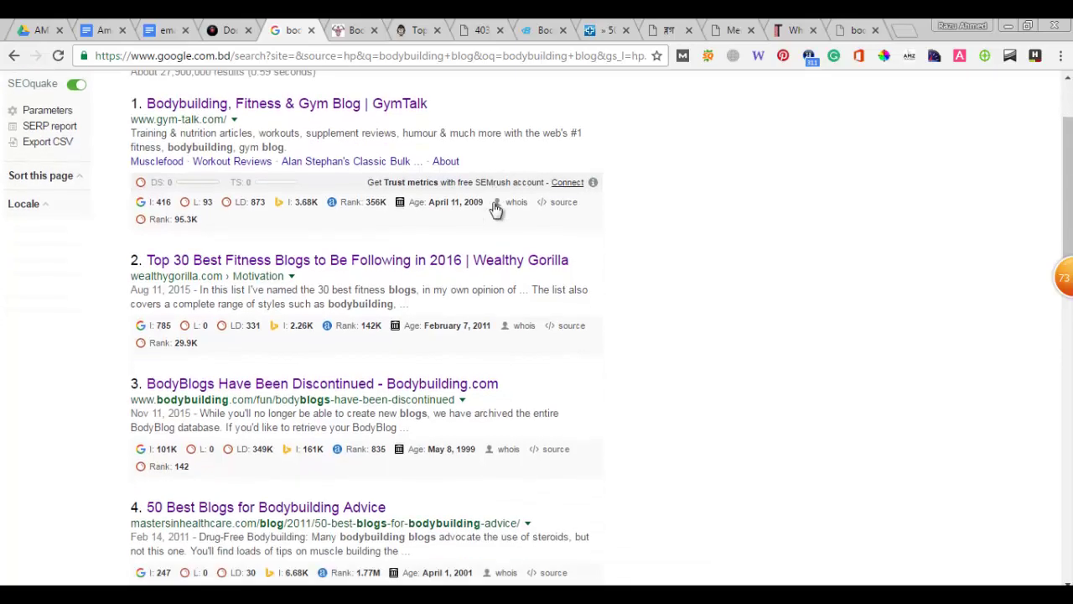
scroll(495, 210, "down", 8)
scroll(496, 214, "up", 12)
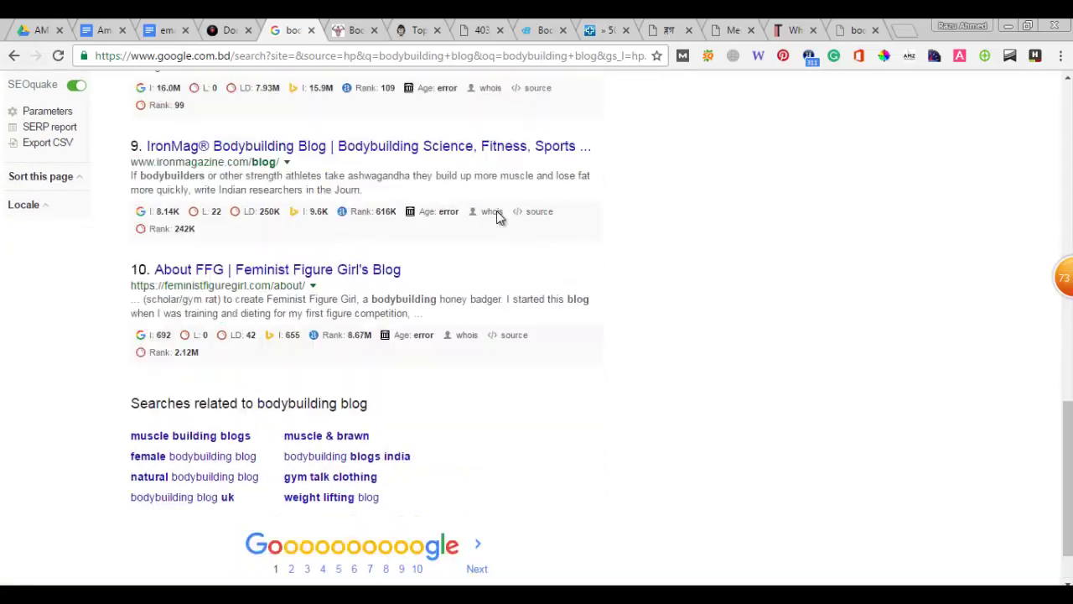
scroll(497, 216, "up", 2)
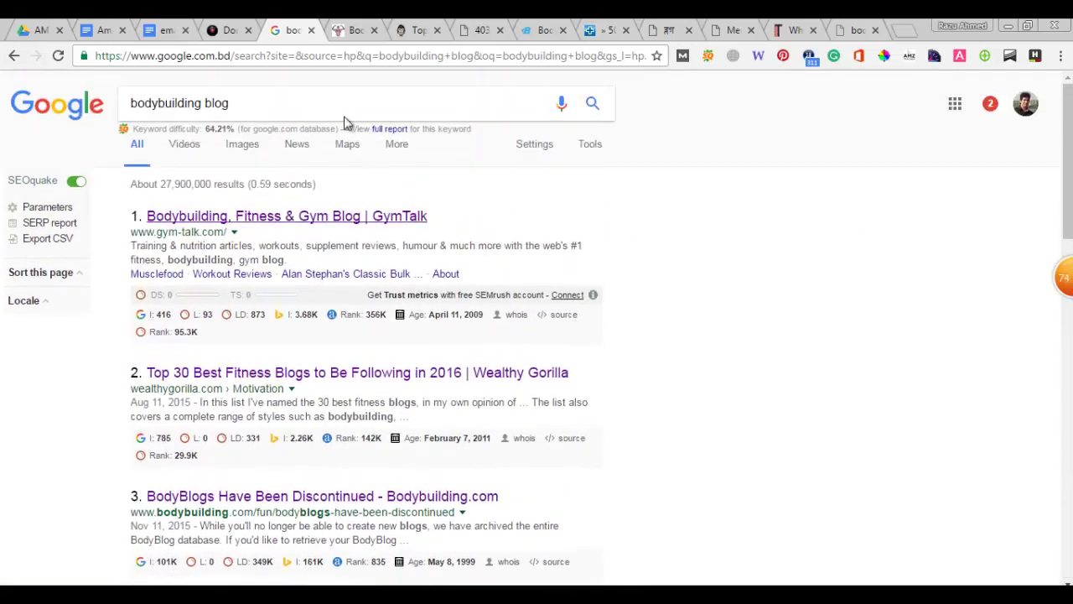
Look through the Top 30 Best Fitness Blogs article on wealthygorilla.com, checking its introduction and numbered blog entries.
left_click(351, 27)
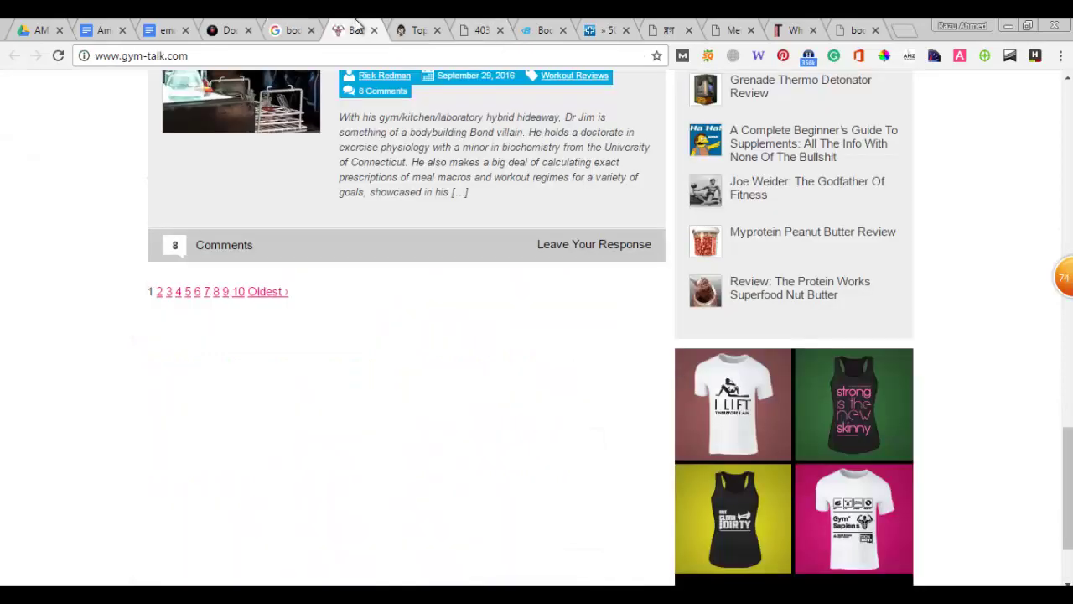
left_click(417, 27)
scroll(507, 308, "up", 5)
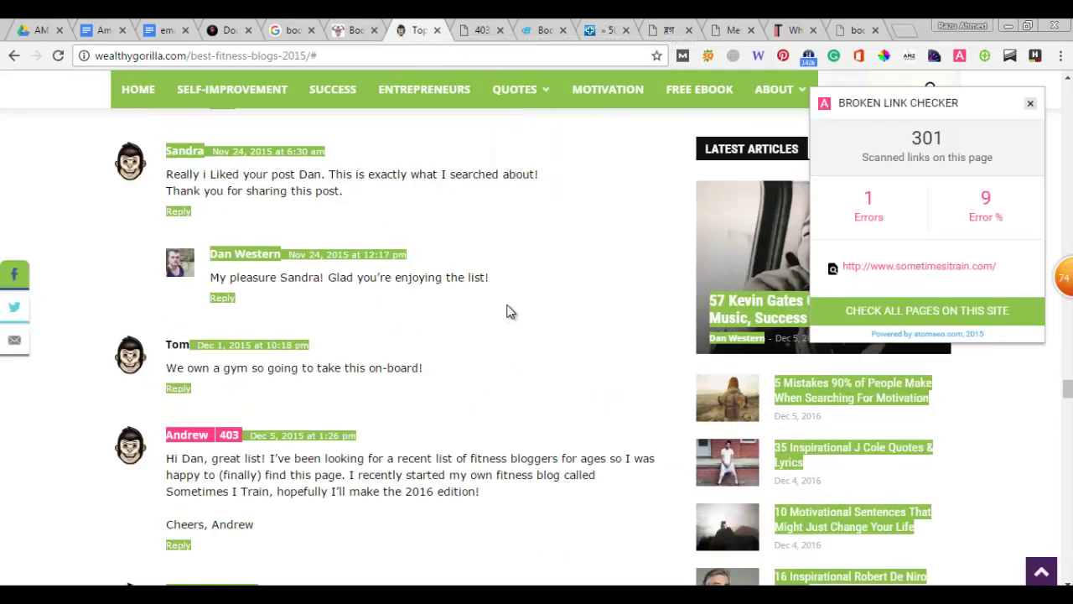
scroll(517, 304, "up", 15)
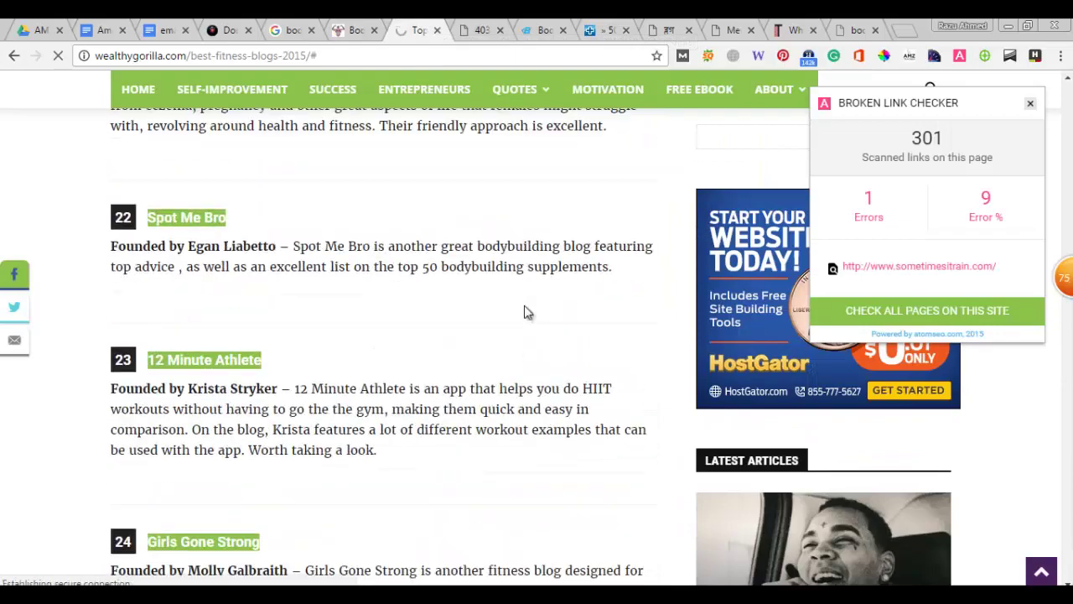
scroll(530, 310, "up", 15)
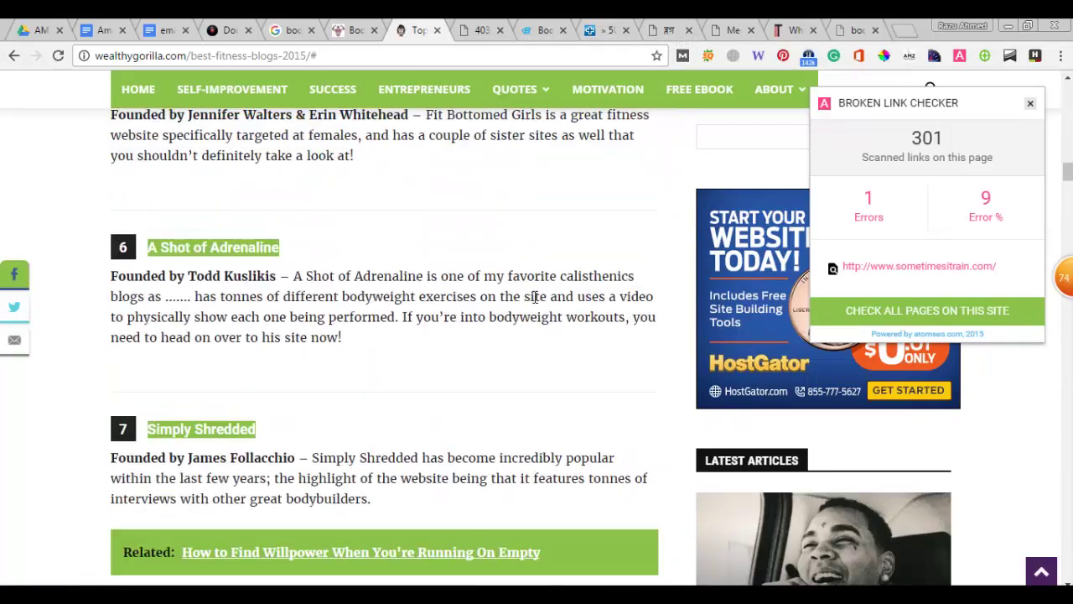
scroll(530, 305, "up", 5)
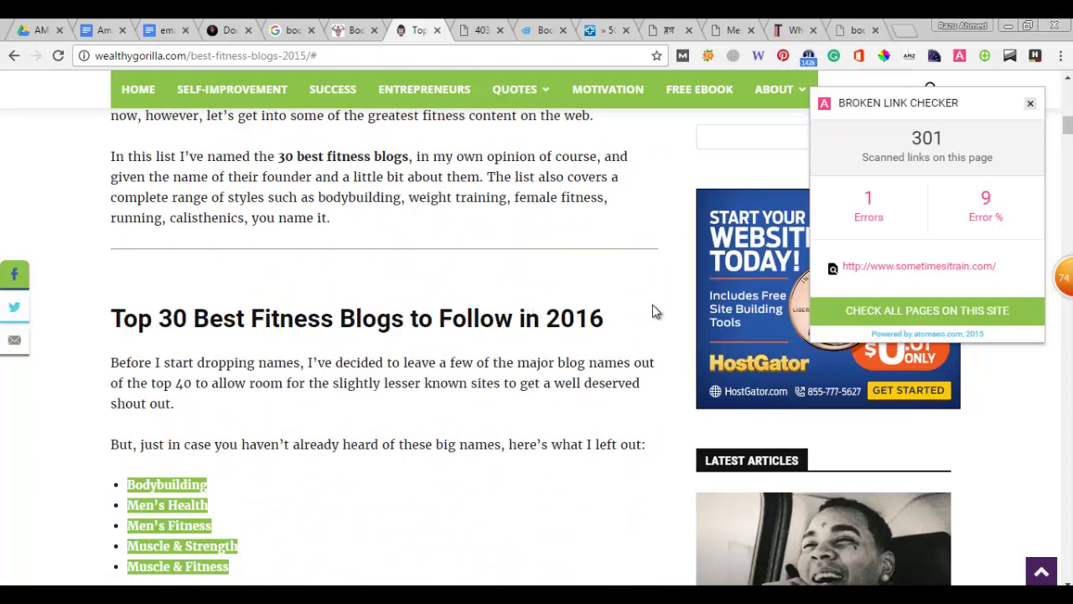
scroll(635, 309, "down", 3)
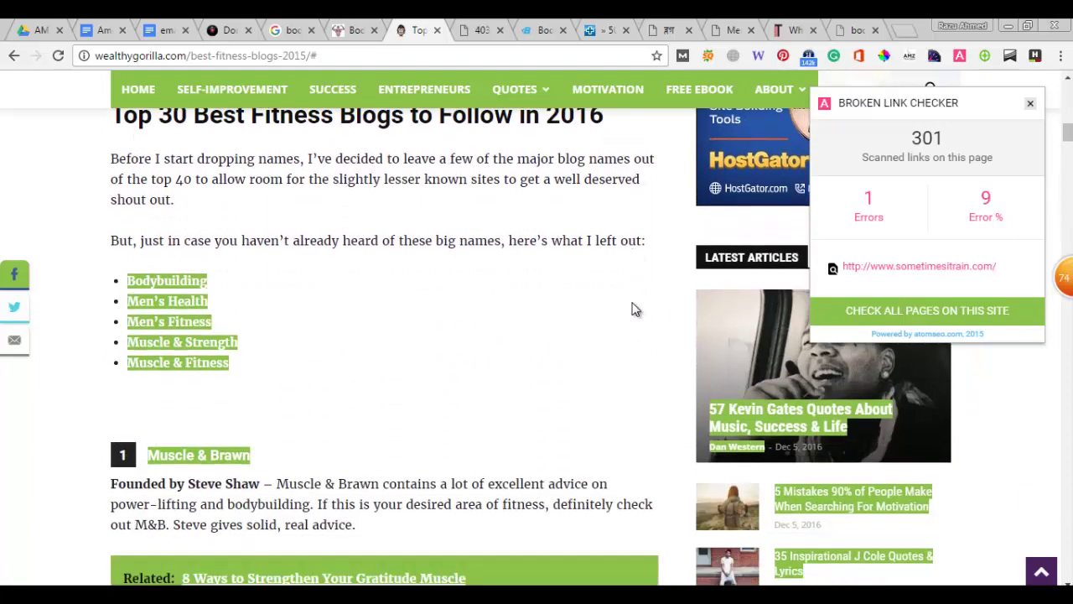
scroll(635, 310, "up", 4)
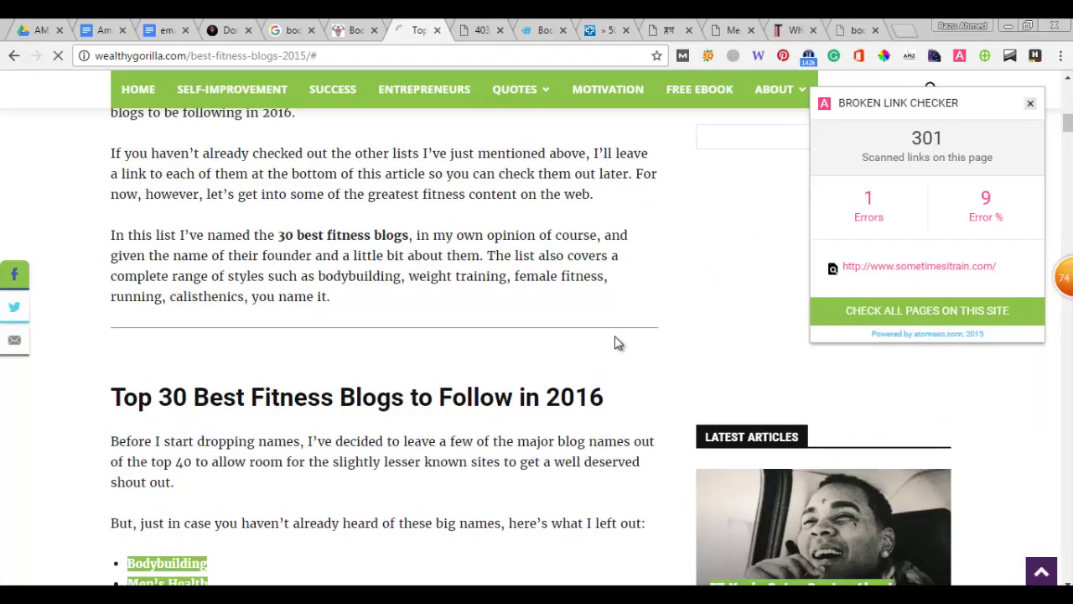
scroll(614, 342, "down", 6)
scroll(614, 342, "down", 20)
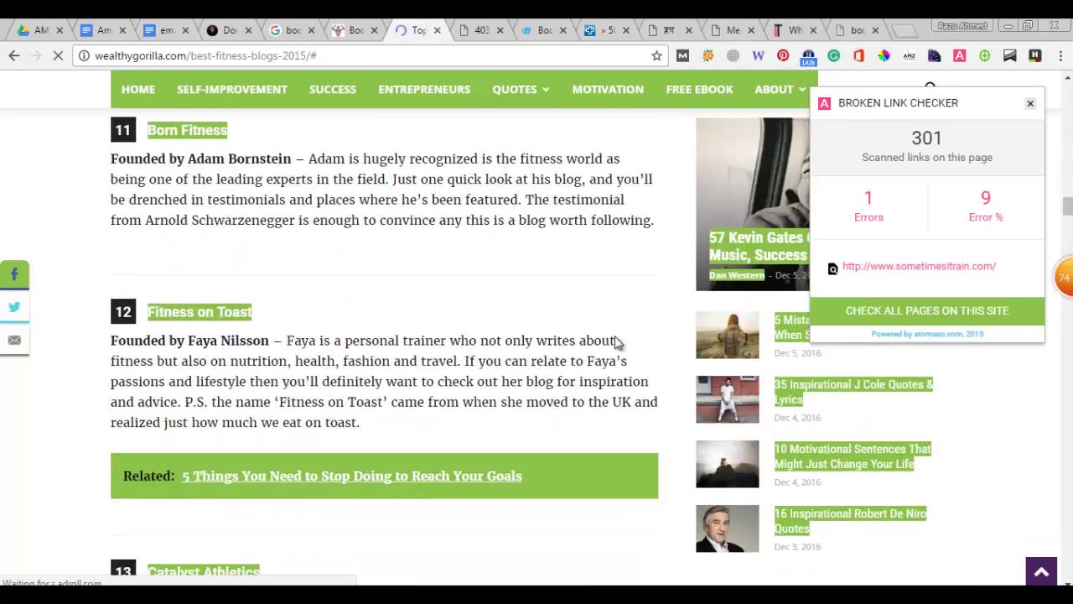
scroll(614, 342, "up", 20)
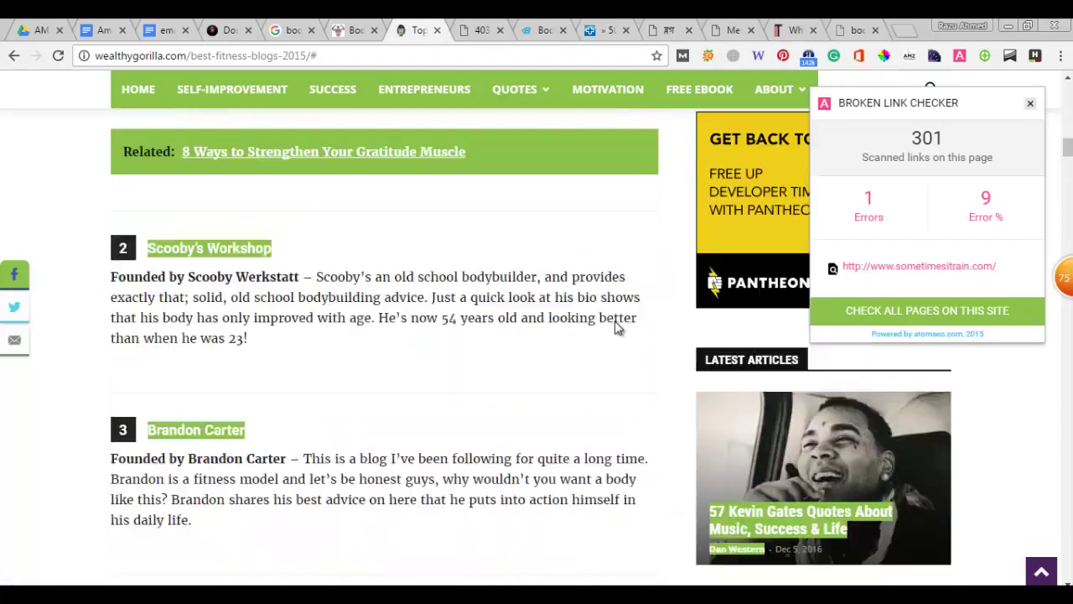
scroll(616, 336, "down", 10)
scroll(616, 328, "down", 8)
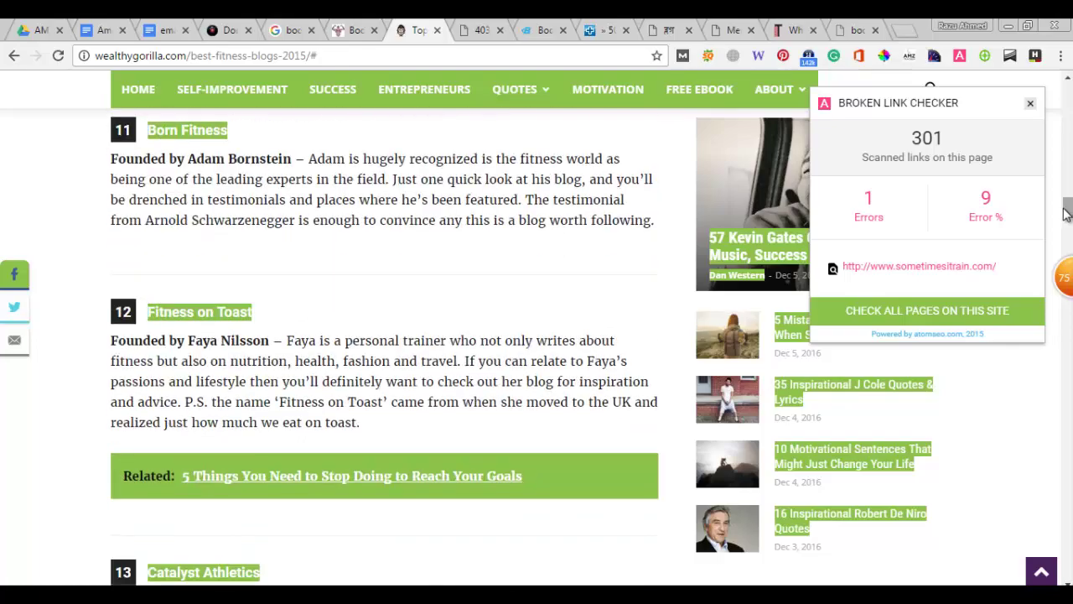
left_click_drag(1068, 208, 1069, 94)
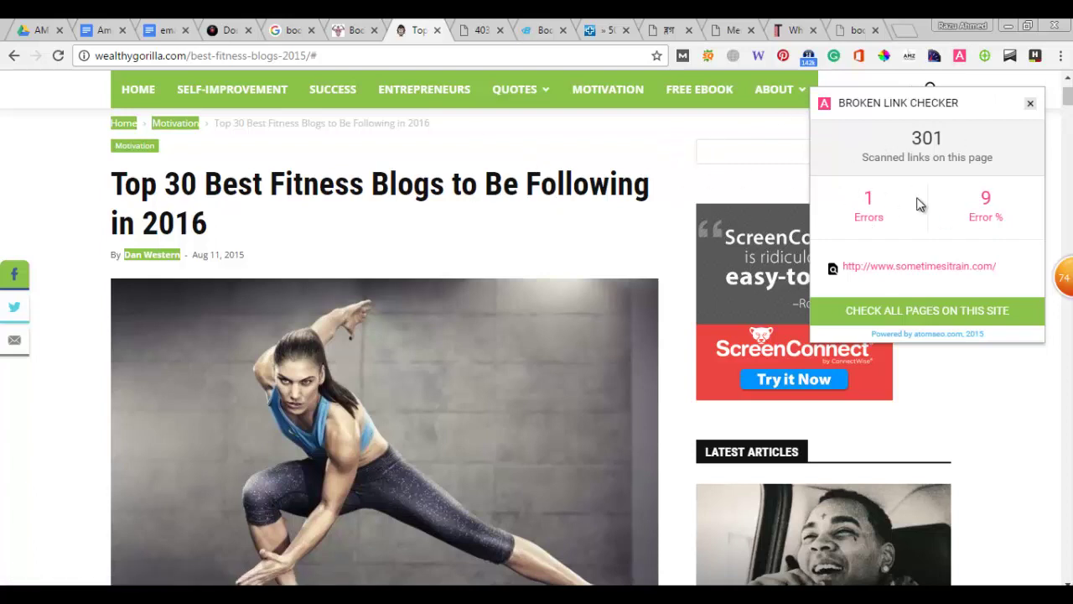
Search the fitness blogs article from its title through the reader comments for the link the Broken Link Checker flags as an error.
scroll(545, 208, "down", 1)
scroll(545, 208, "down", 7)
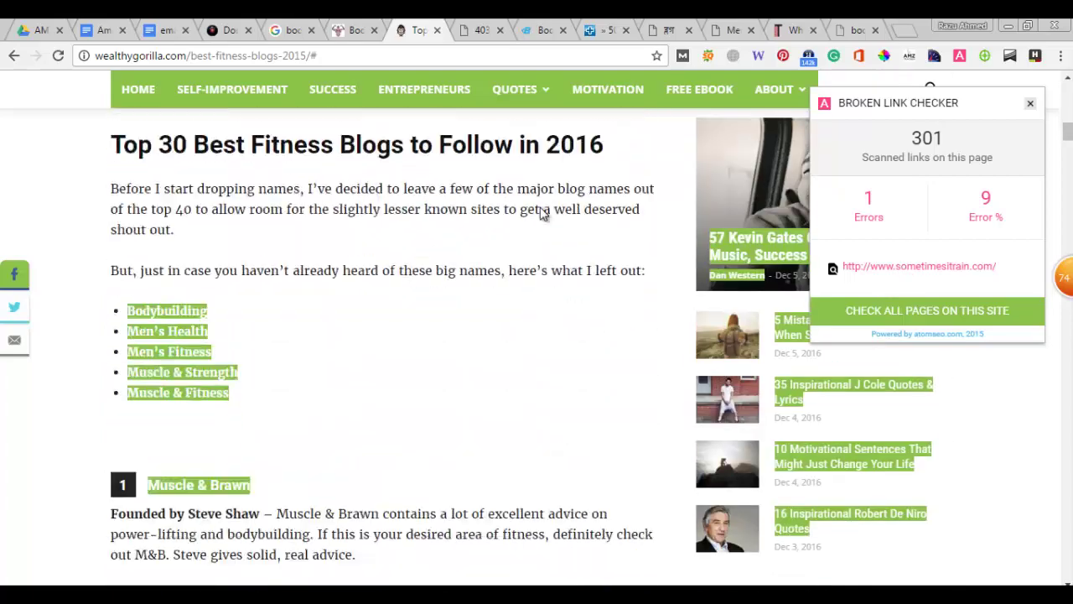
scroll(306, 228, "down", 20)
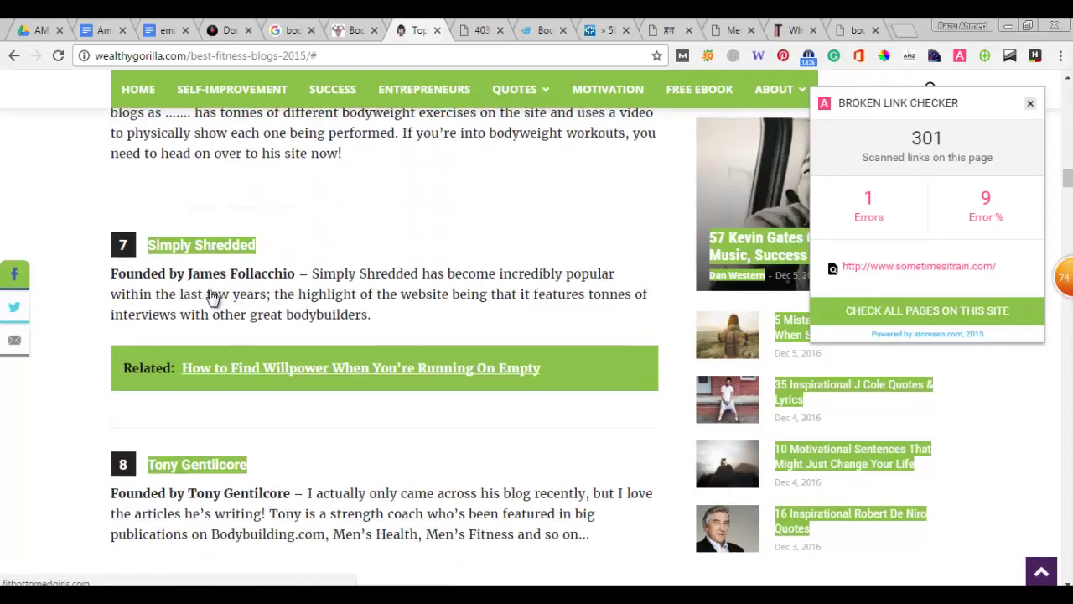
scroll(320, 279, "down", 20)
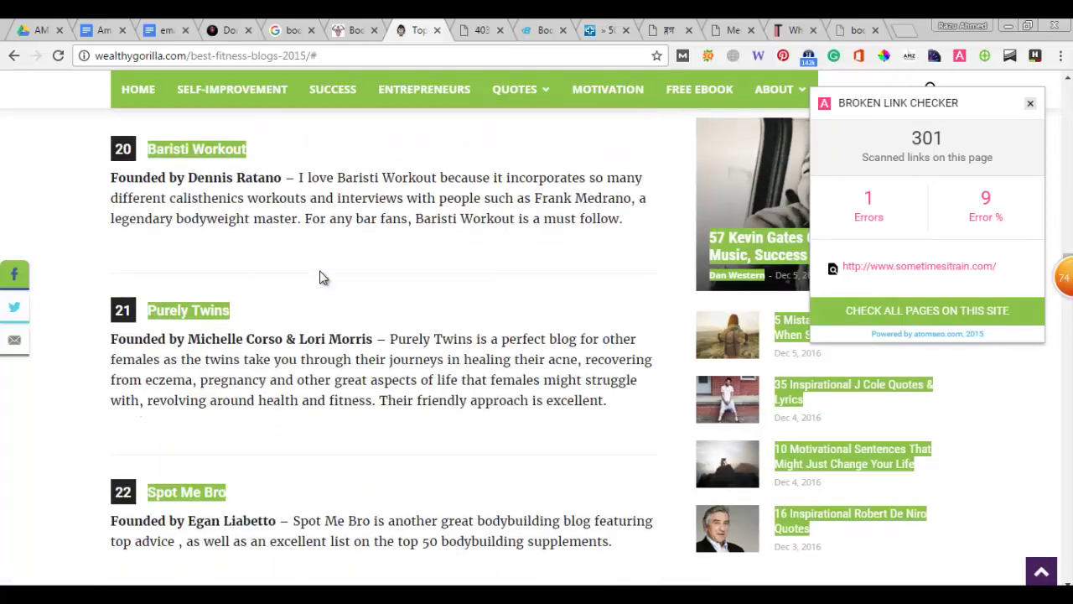
scroll(321, 279, "down", 20)
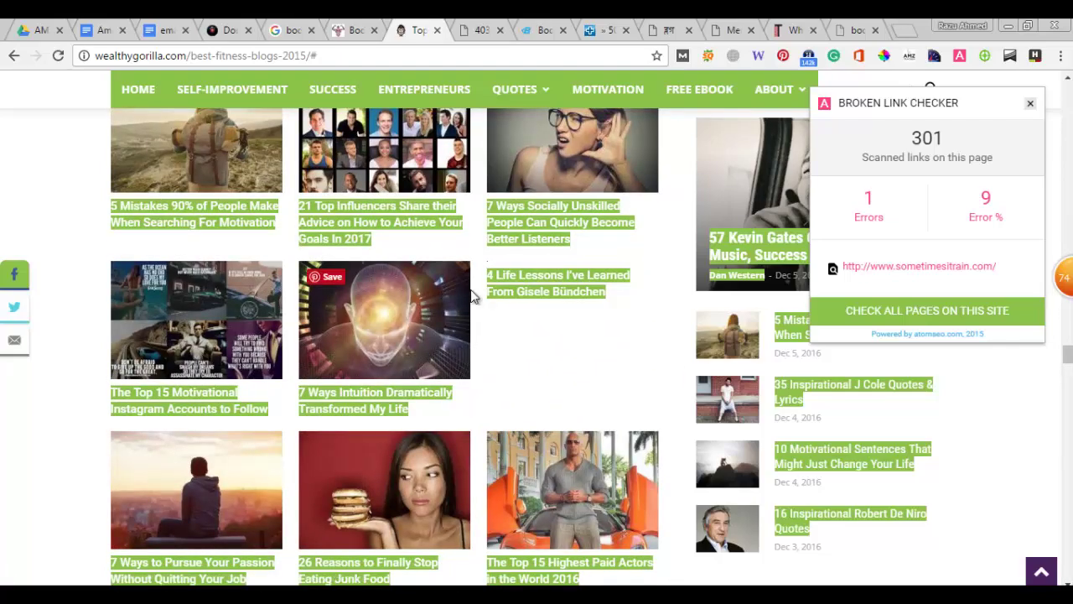
scroll(474, 296, "up", 15)
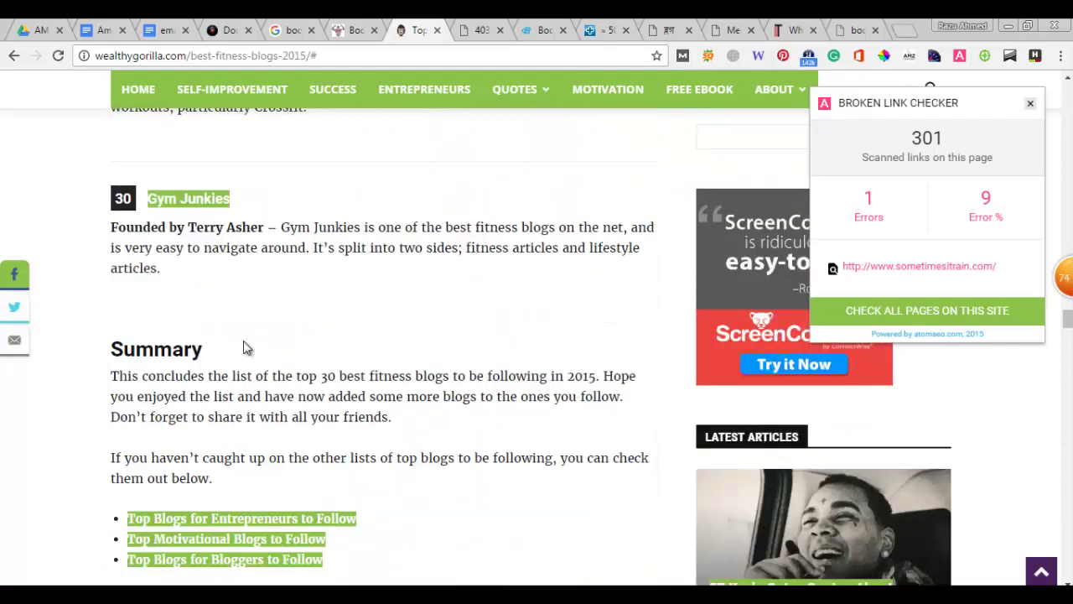
scroll(347, 307, "down", 5)
scroll(420, 311, "up", 6)
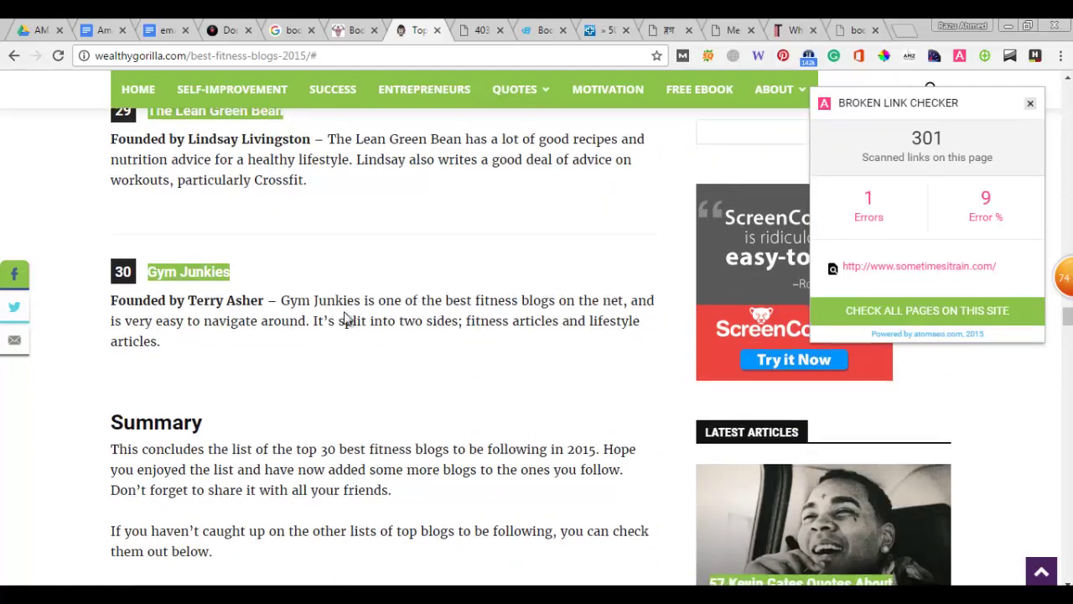
scroll(340, 319, "down", 15)
scroll(344, 342, "up", 5)
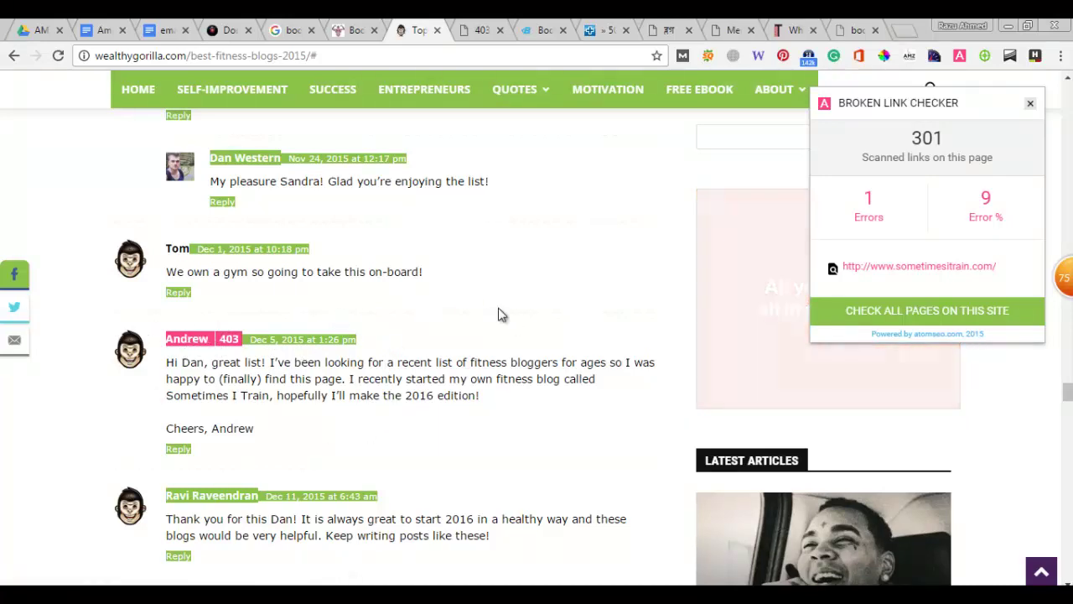
left_click(187, 343)
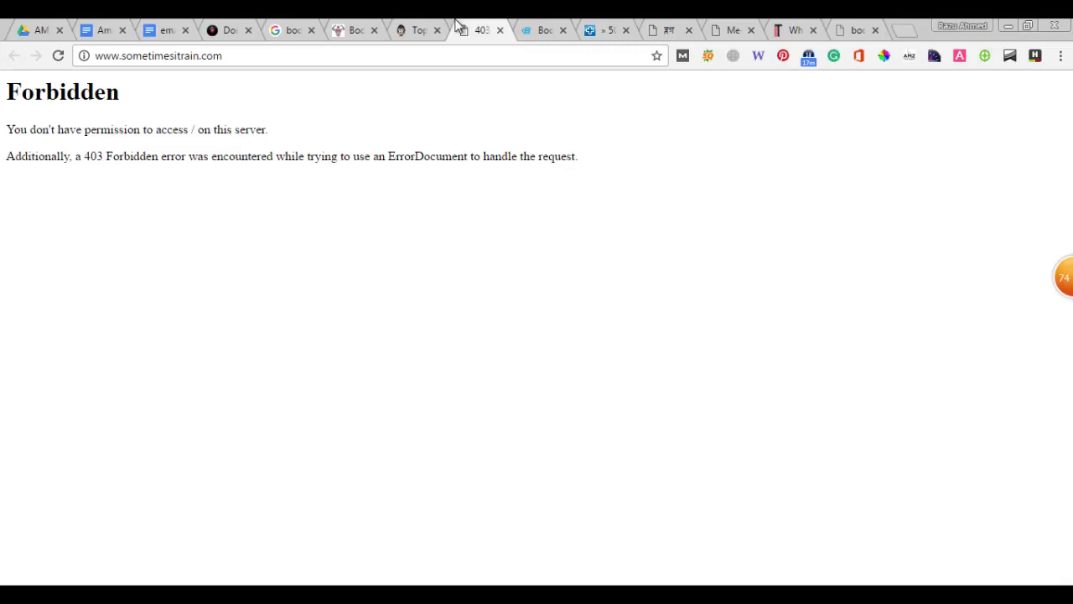
left_click(419, 30)
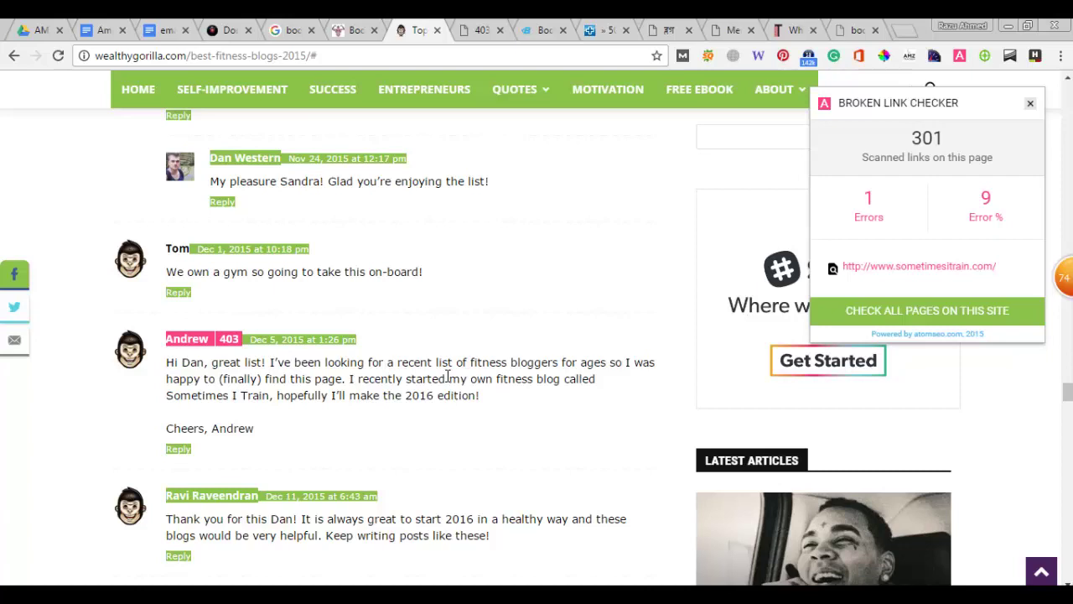
left_click(478, 31)
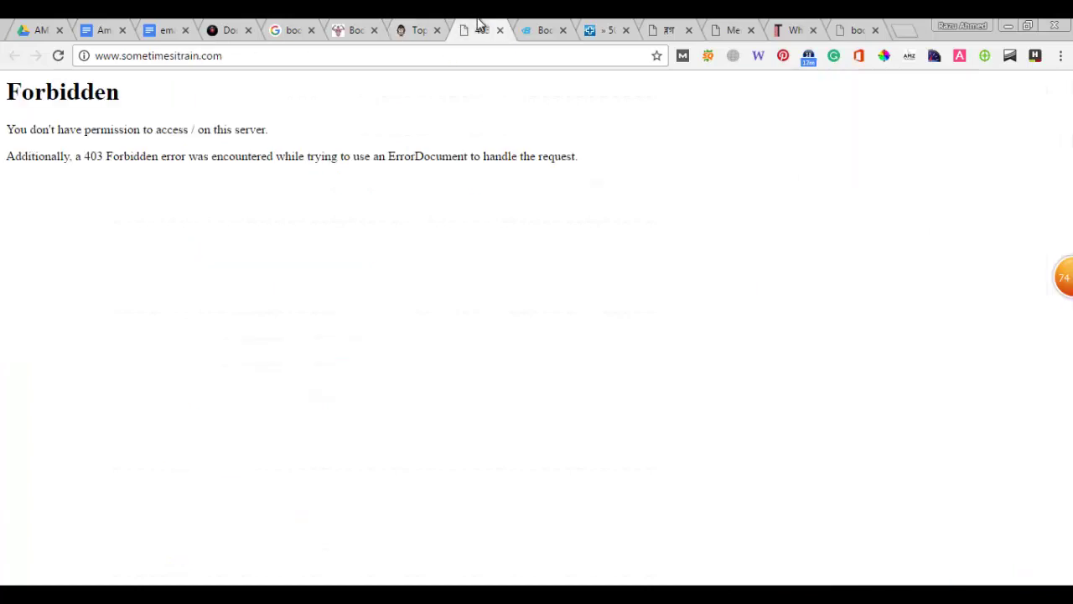
left_click(408, 60)
left_click(473, 111)
left_click(301, 60)
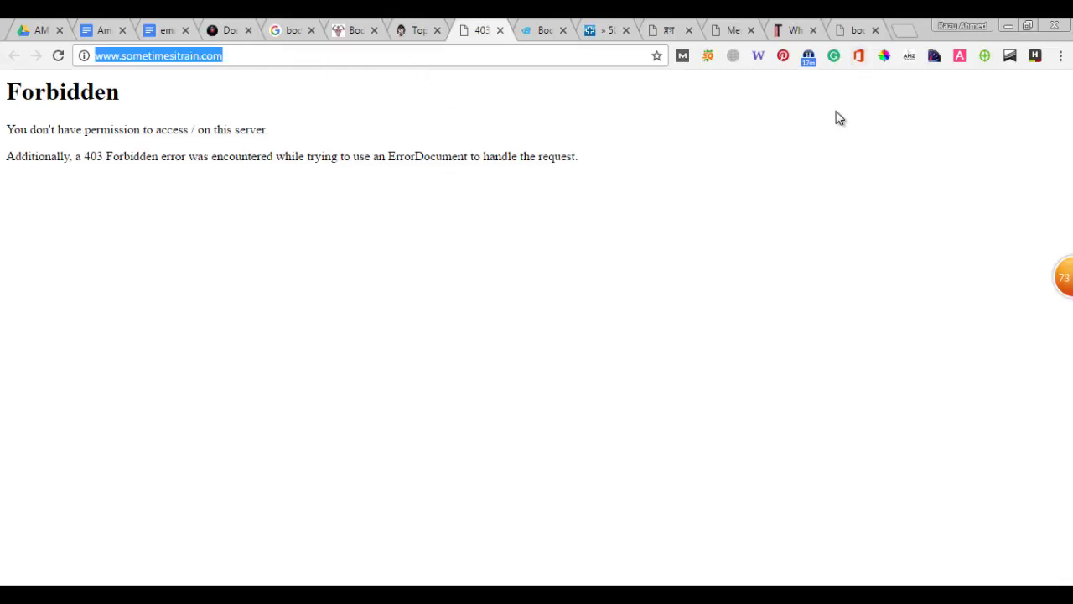
Examine the articles in the Wayback Machine's April 8, 2016 capture of sometimesitrain.com, and return to the site's live page.
left_click(855, 28)
left_click(802, 28)
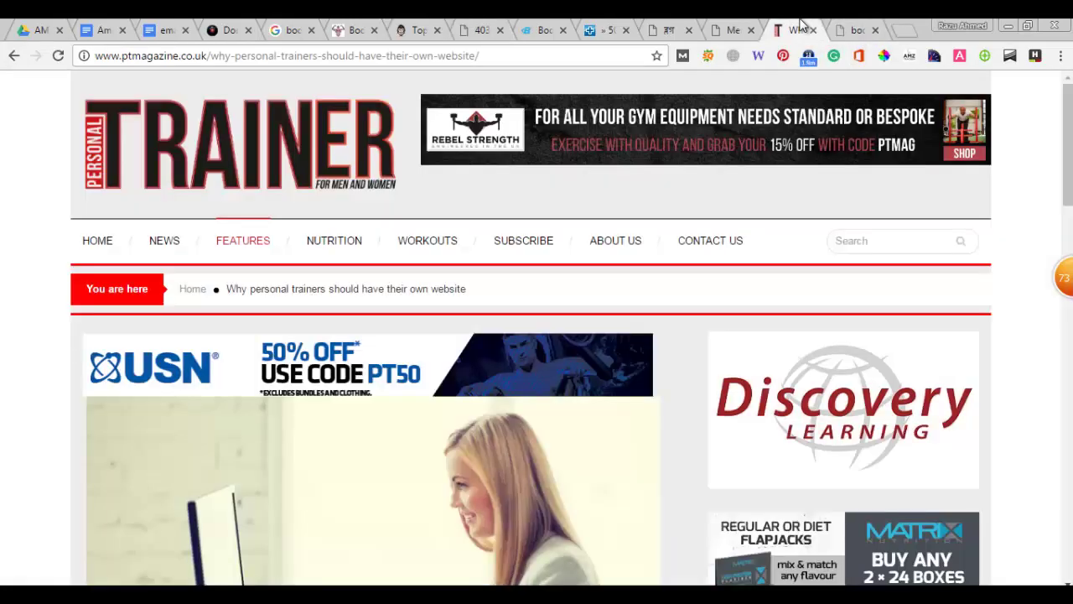
left_click(738, 28)
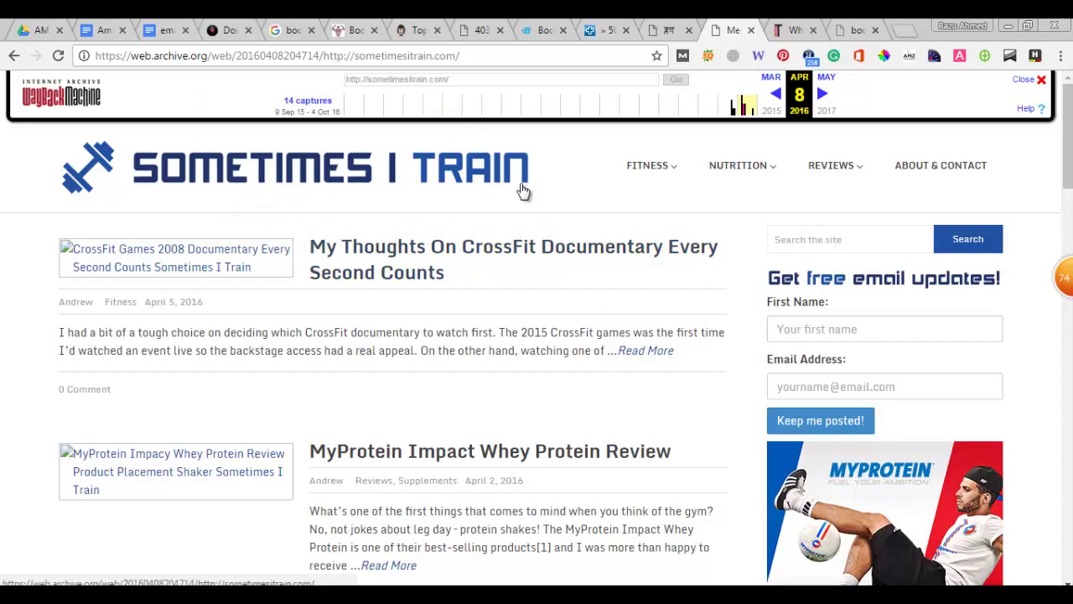
scroll(570, 308, "down", 4)
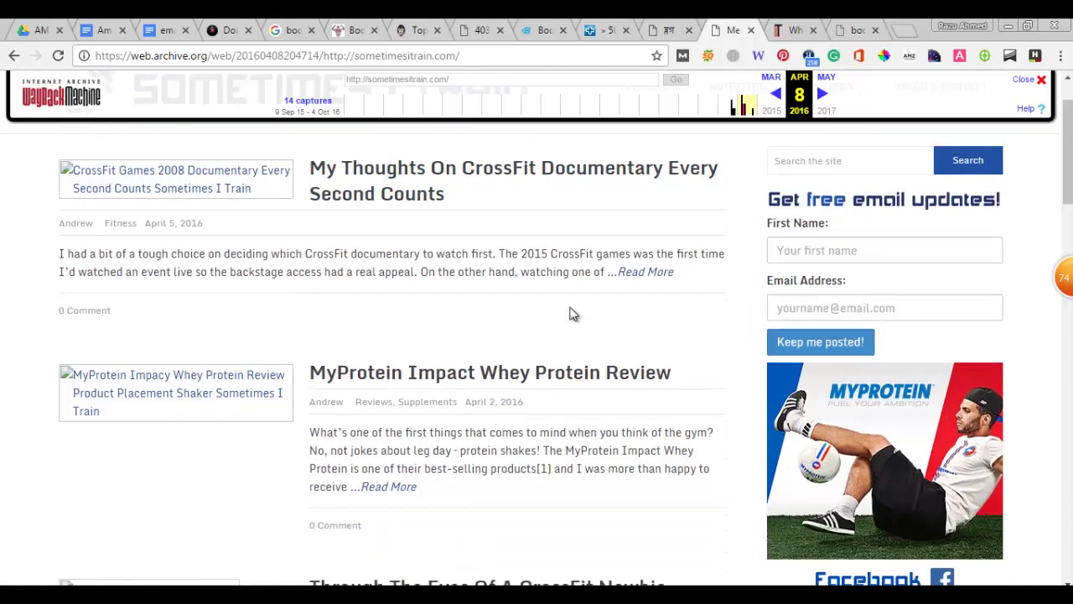
scroll(570, 313, "up", 1)
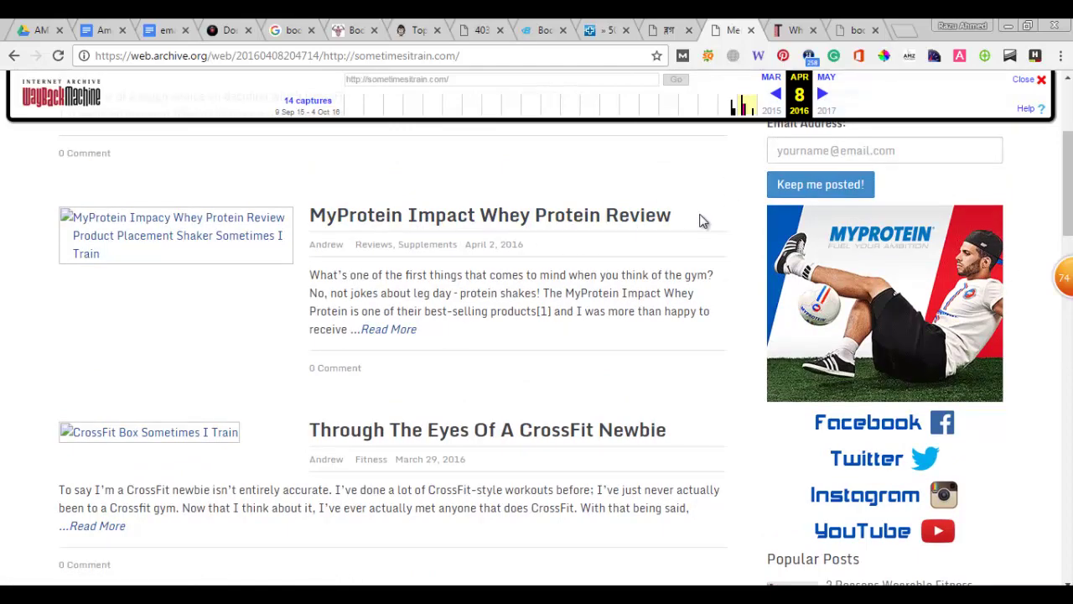
scroll(702, 221, "down", 5)
scroll(595, 251, "up", 8)
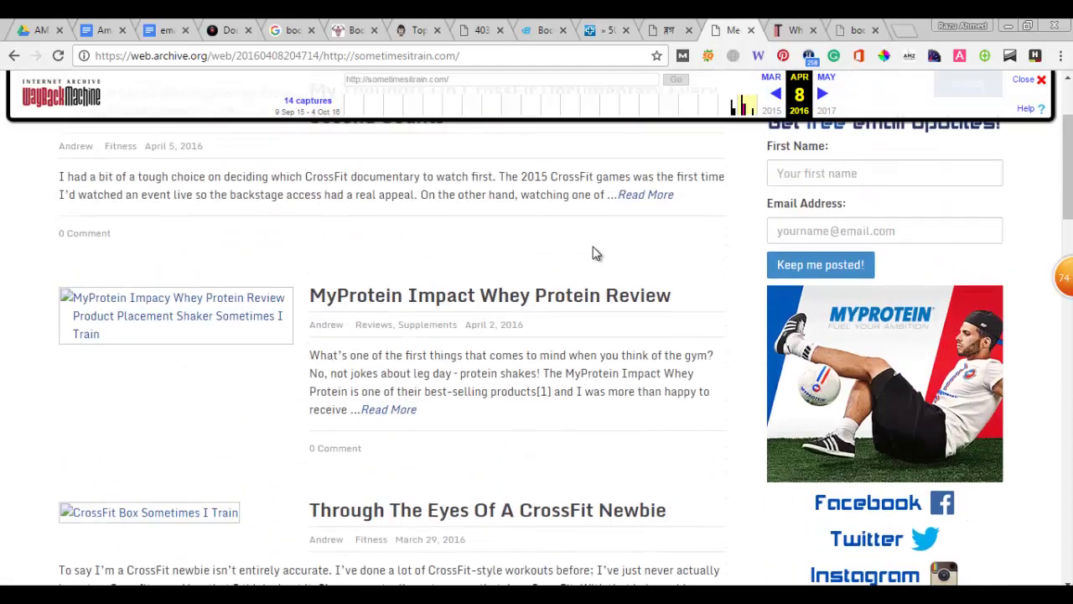
scroll(406, 279, "down", 13)
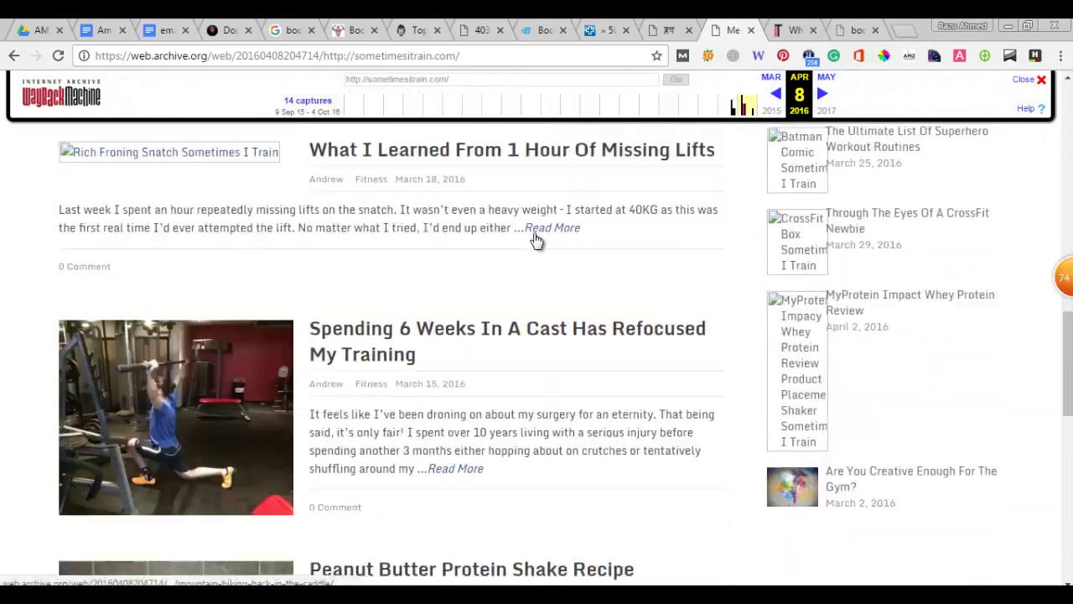
scroll(555, 245, "down", 4)
scroll(556, 247, "up", 17)
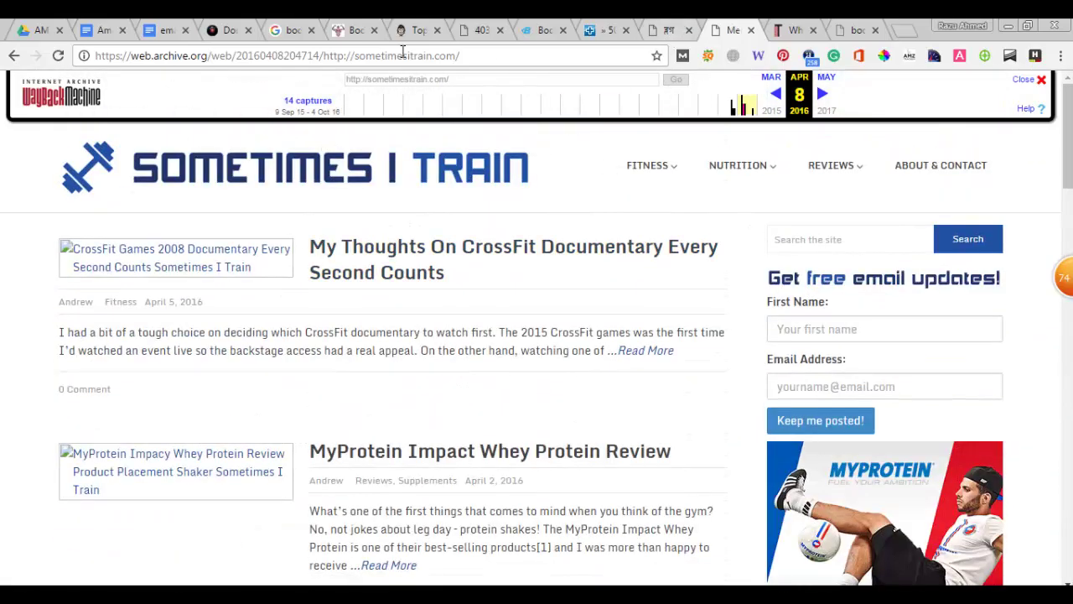
left_click(668, 30)
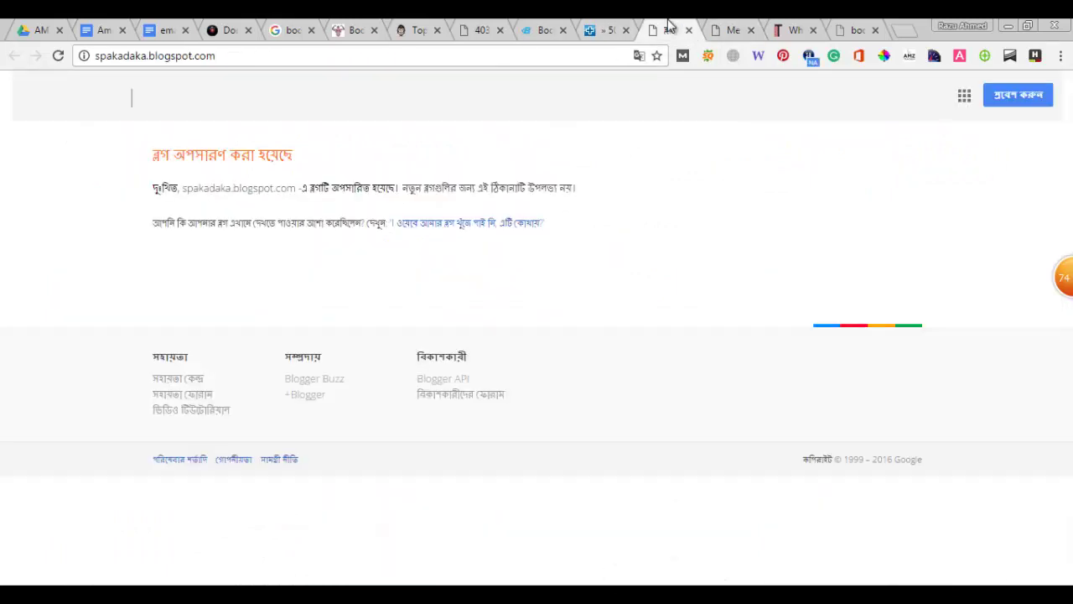
left_click(474, 27)
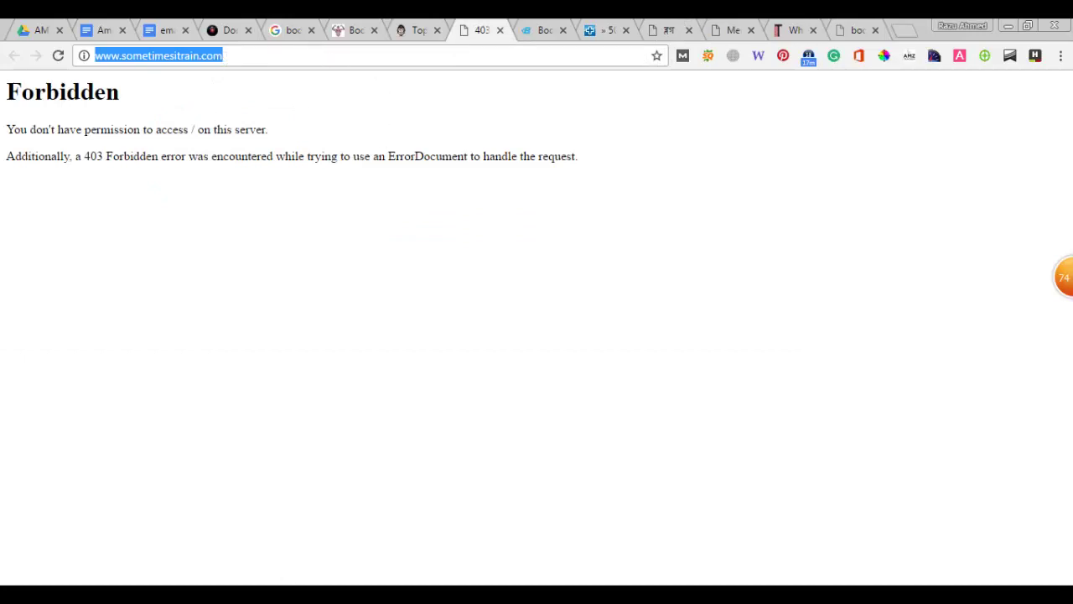
Switch to the SEO GroupBuy Tools window and examine the dofollow backlinks of sometimesitrain.com, including the available link-type filters.
left_click(283, 594)
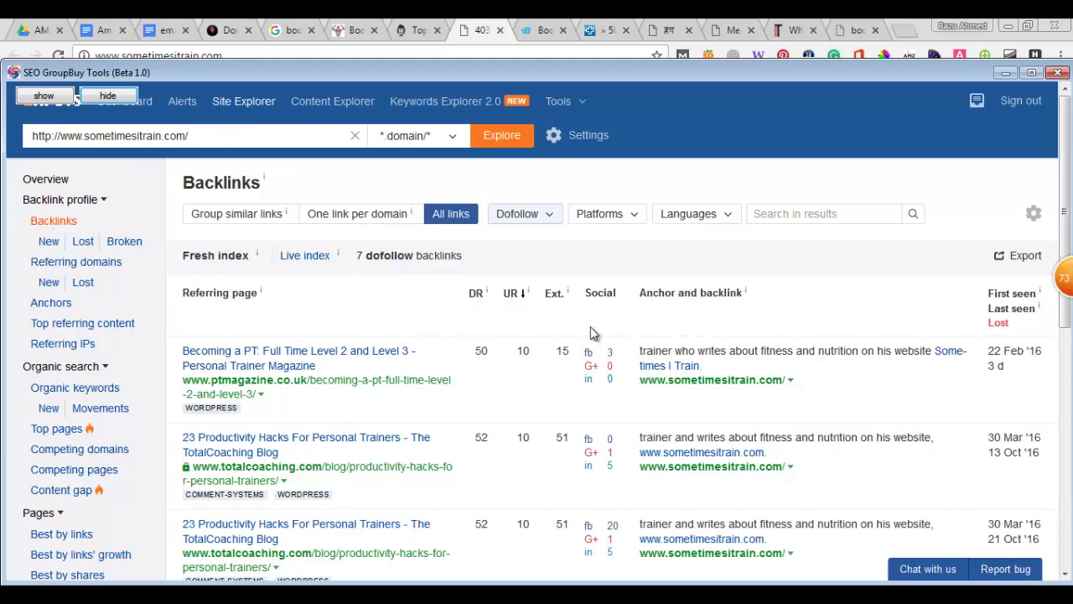
left_click(473, 30)
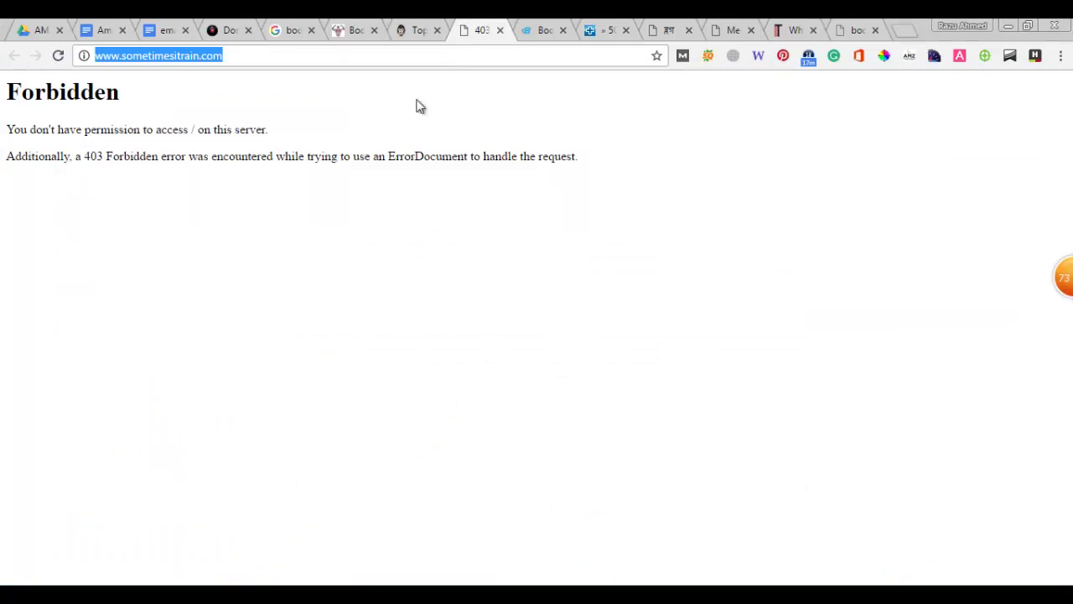
left_click(259, 568)
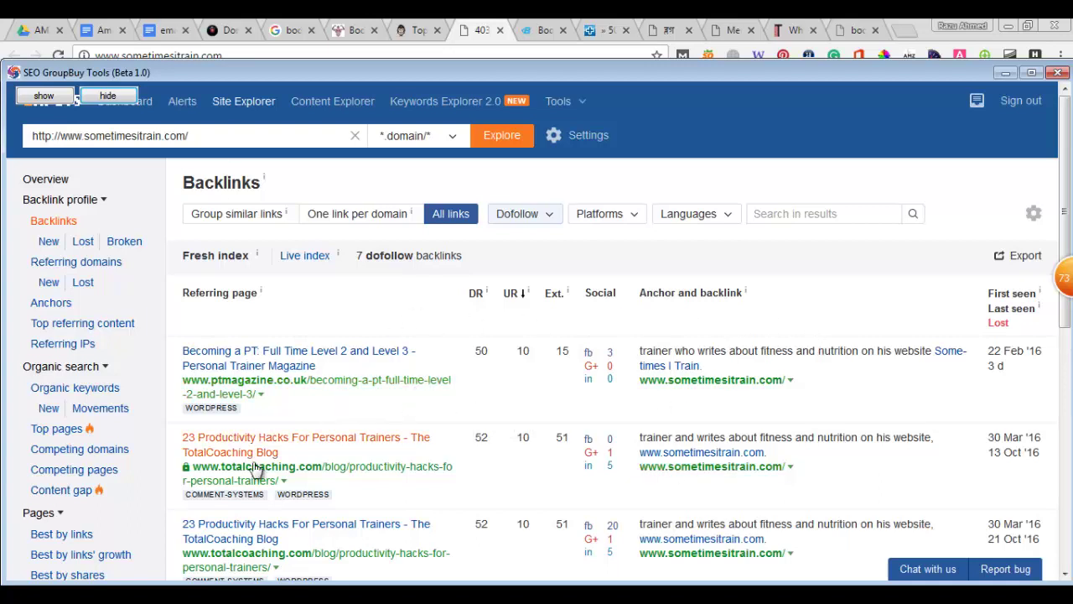
mouse_move(1068, 202)
left_mouse_down()
mouse_move(1068, 456)
mouse_move(1068, 197)
left_mouse_up()
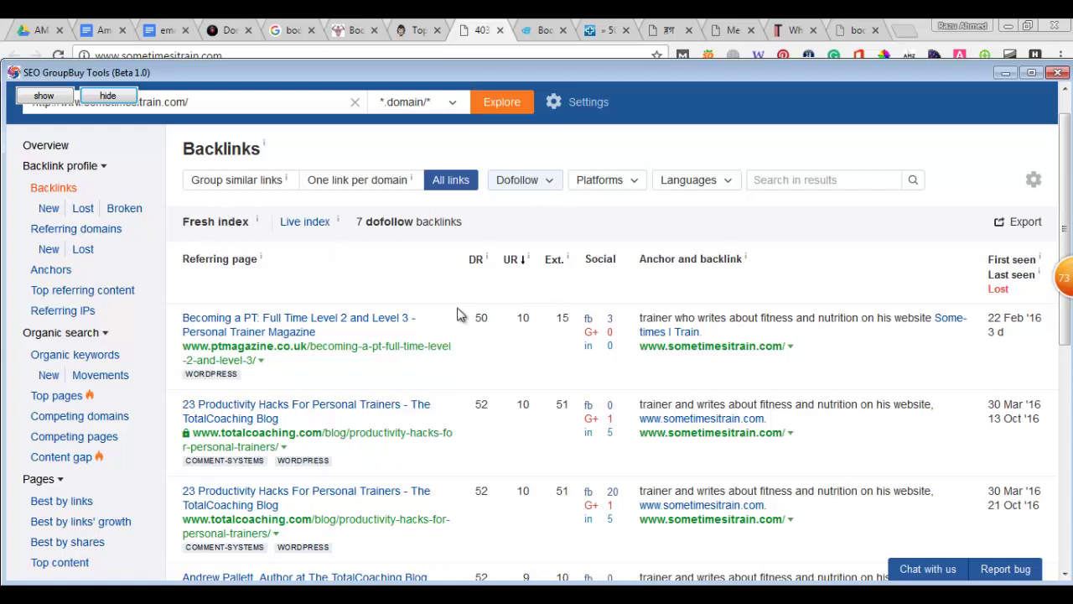
left_click(124, 208)
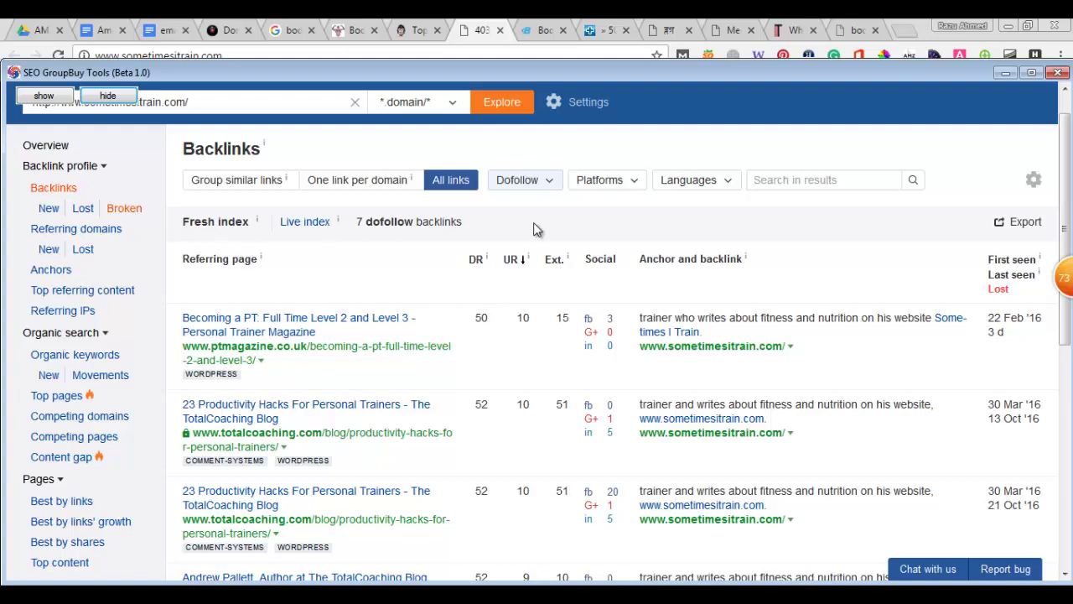
left_click(546, 181)
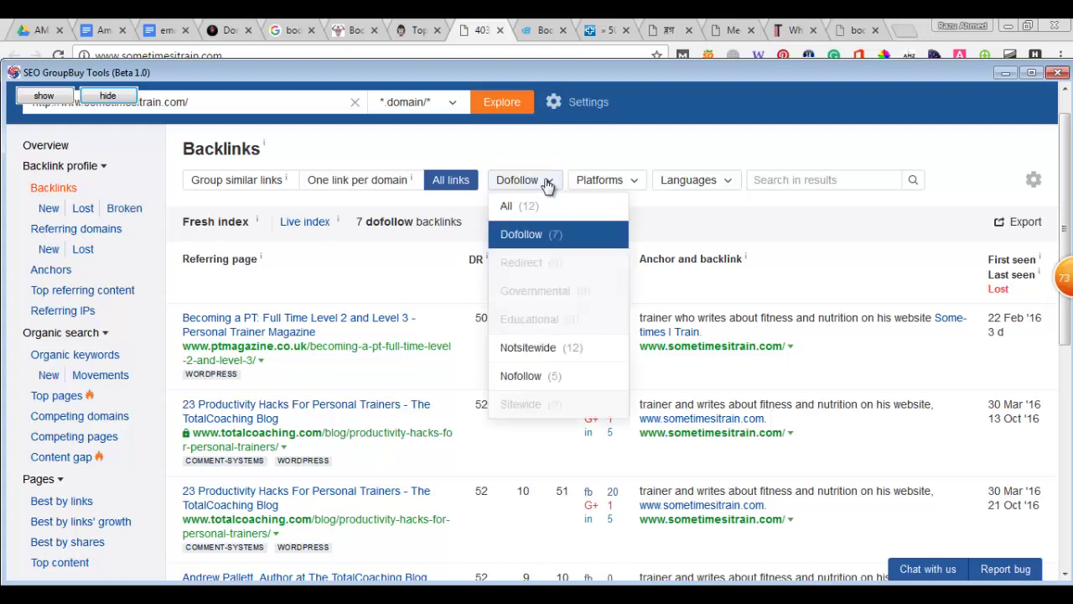
left_click(728, 217)
scroll(461, 387, "down", 5)
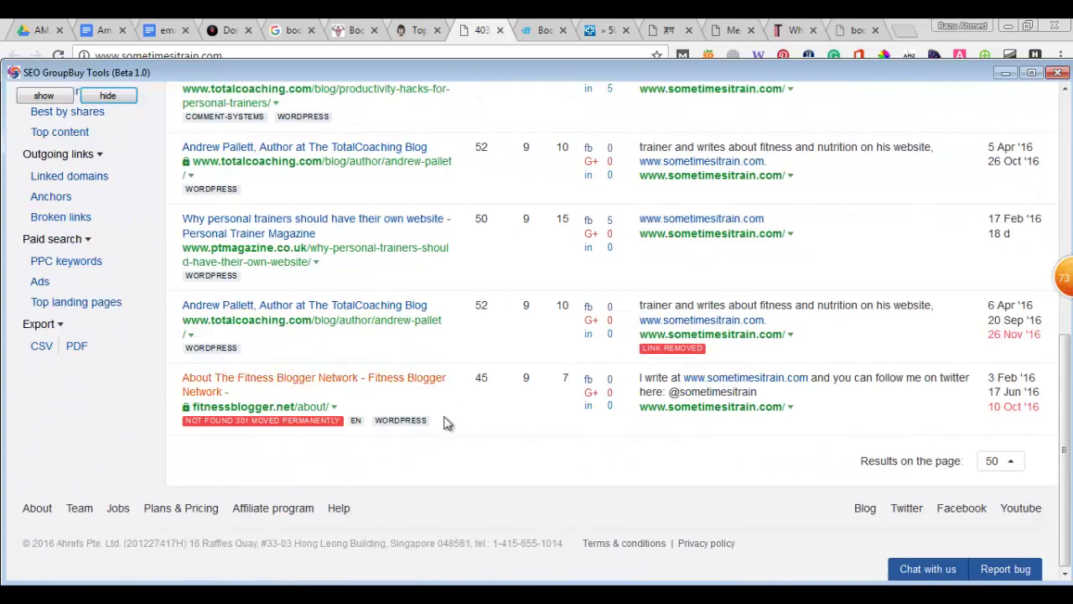
scroll(520, 362, "up", 10)
Recheck the backlink report for sometimesitrain.com and return to the site's live page in the browser.
left_click(540, 25)
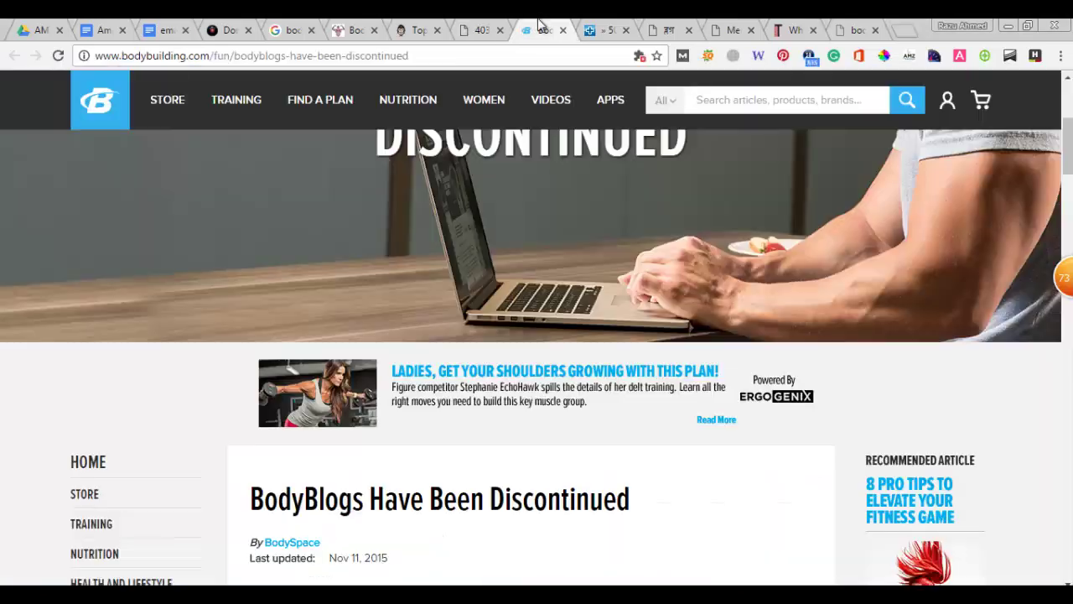
left_click(597, 30)
left_click(533, 31)
left_click(471, 30)
key("alt+Tab")
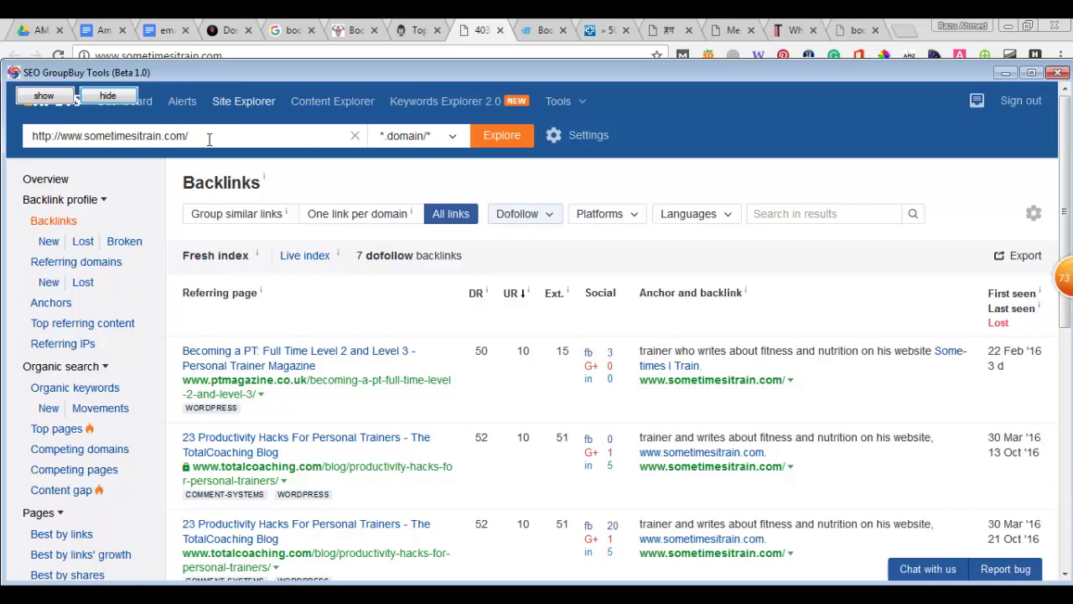
left_click(474, 32)
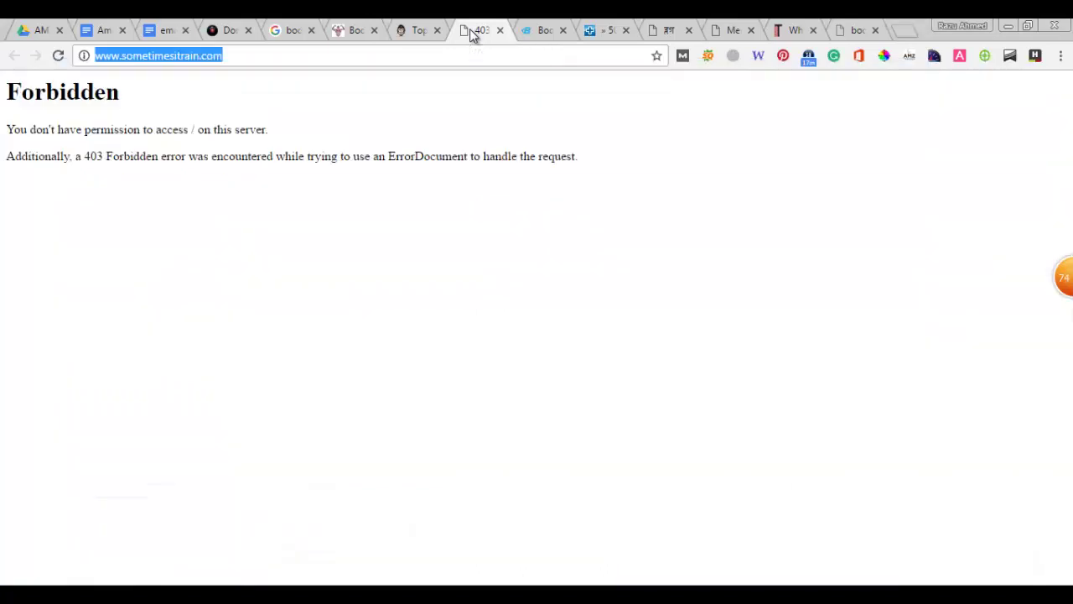
left_click(622, 123)
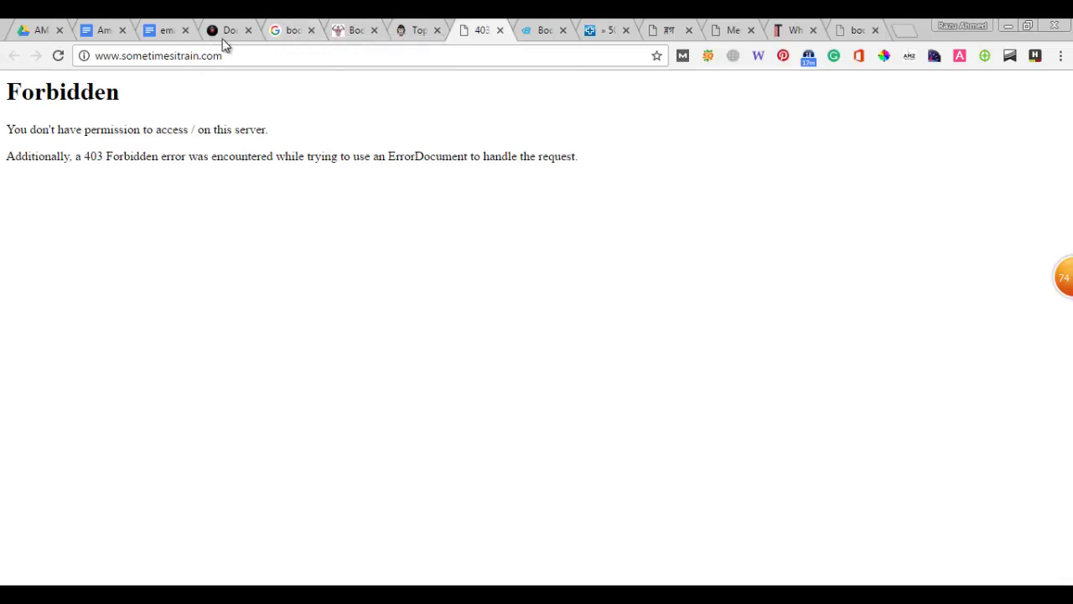
Return to the Google results for "bodybuilding blog", check the available time ranges, and look through the listed blogs.
left_click(285, 28)
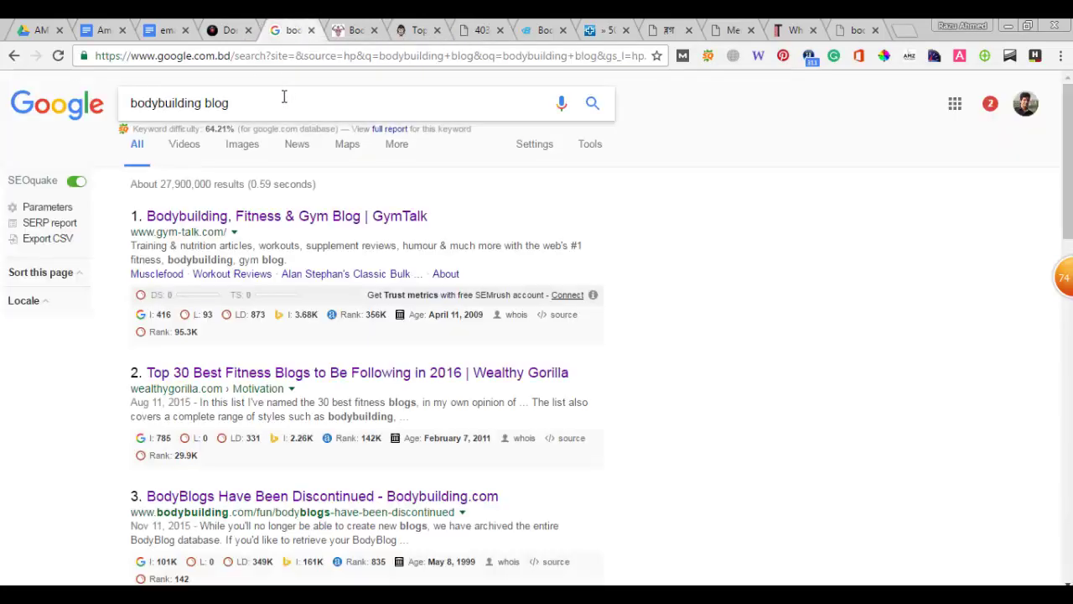
left_click(589, 144)
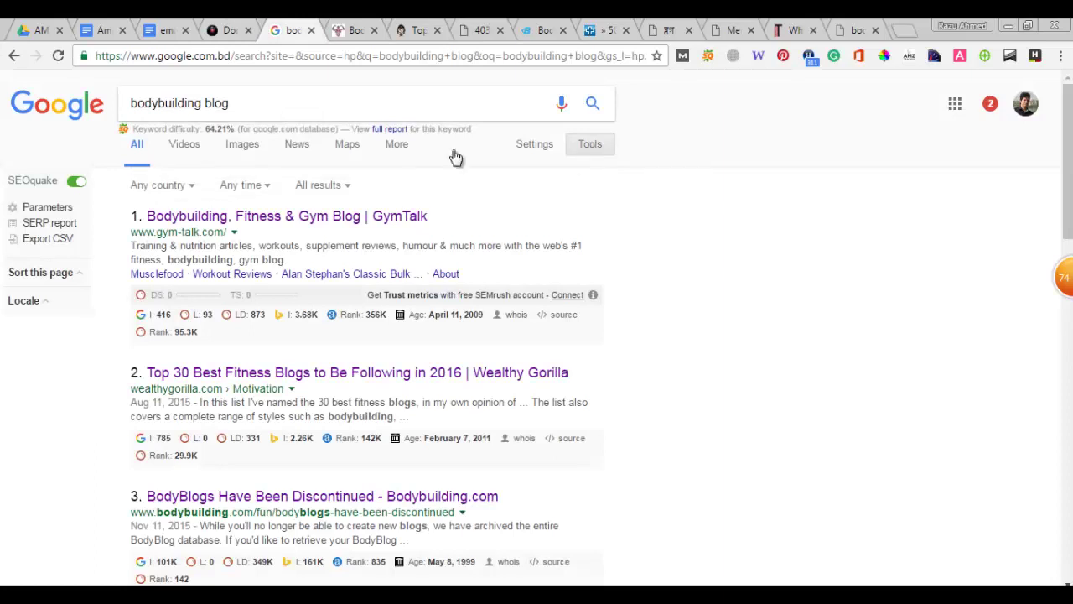
left_click(250, 190)
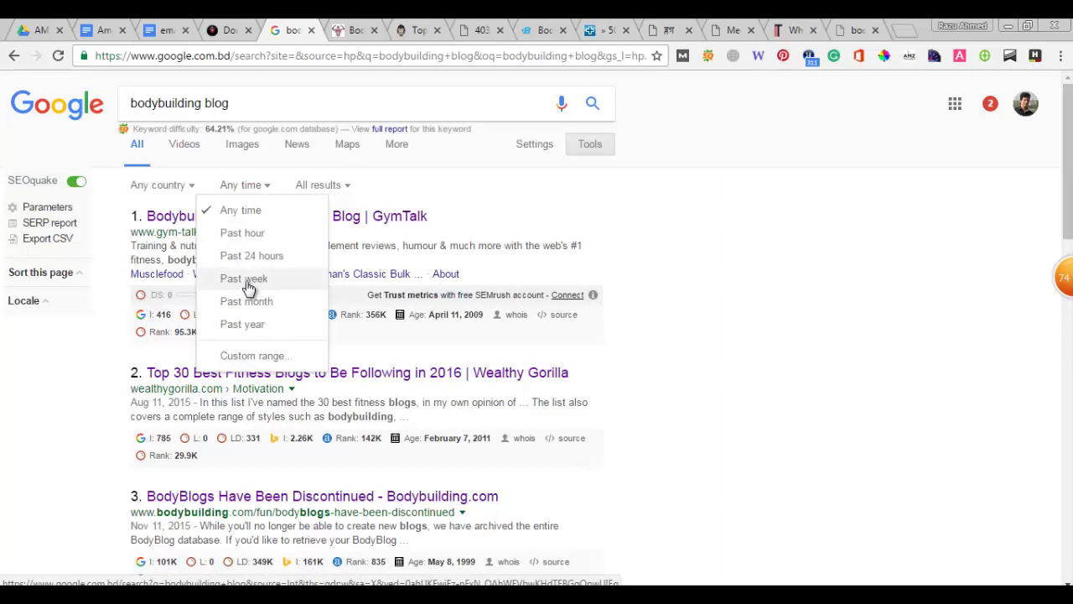
left_click(644, 204)
scroll(503, 260, "down", 13)
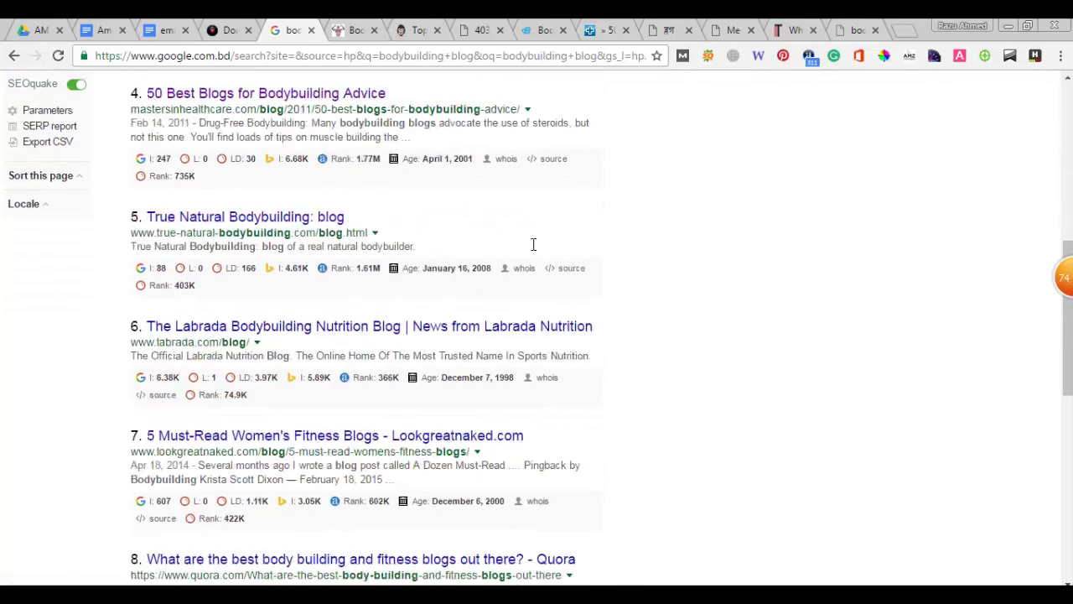
scroll(536, 277, "up", 6)
scroll(537, 277, "up", 7)
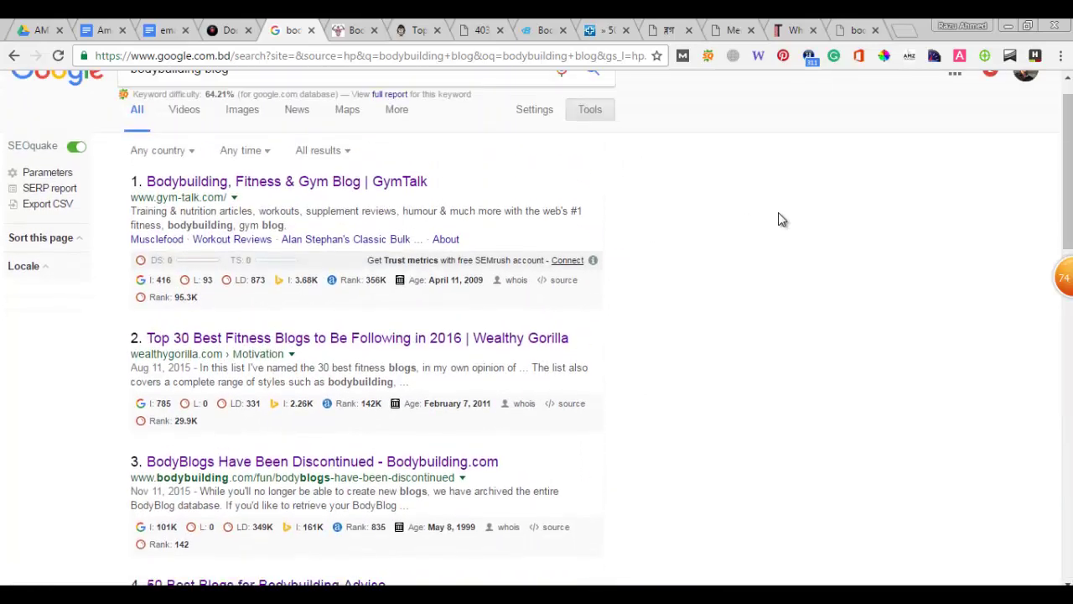
scroll(765, 272, "up", 1)
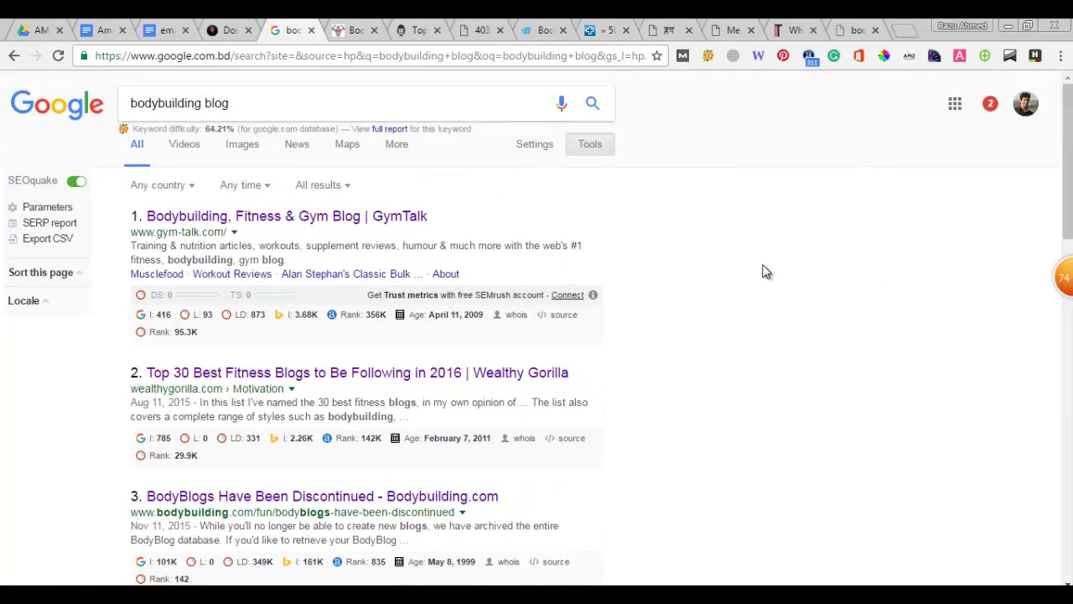
Restrict the "bodybuilding blog" search results to pages from the past hour.
left_click(599, 149)
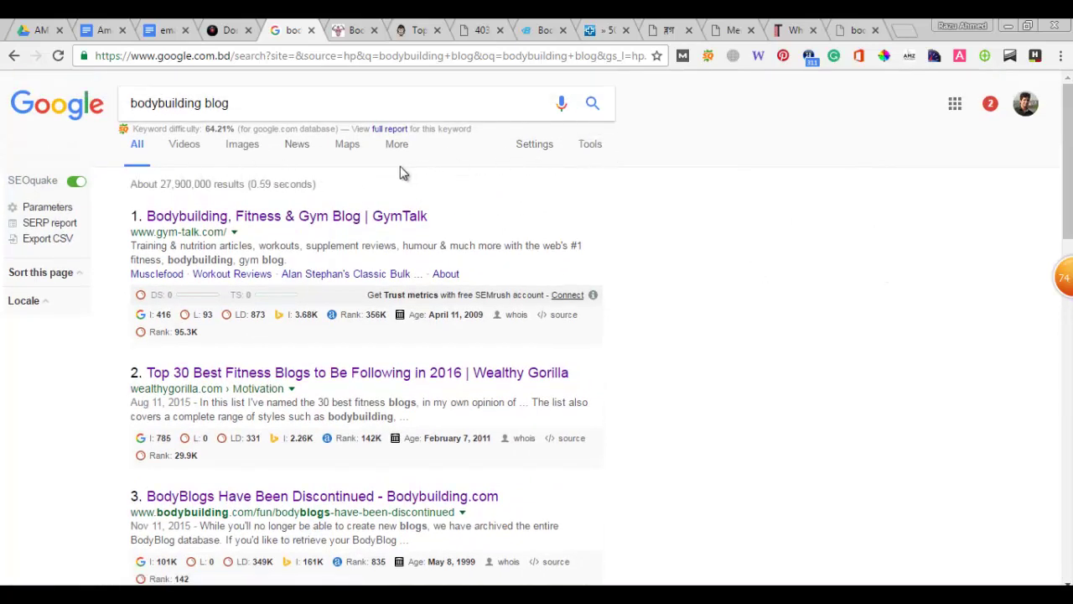
left_click(589, 147)
left_click(240, 184)
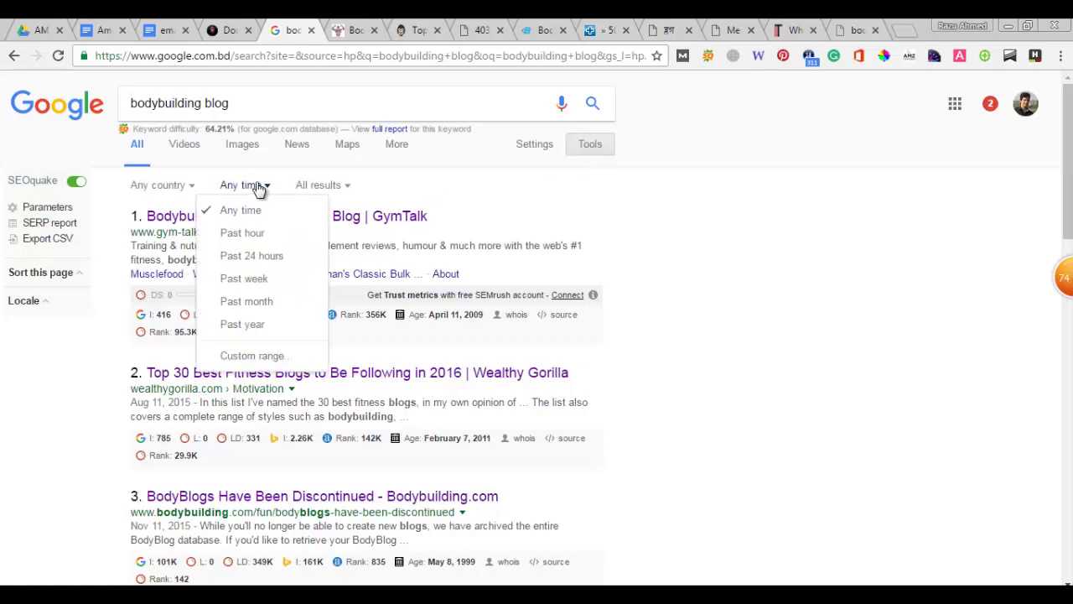
left_click(250, 235)
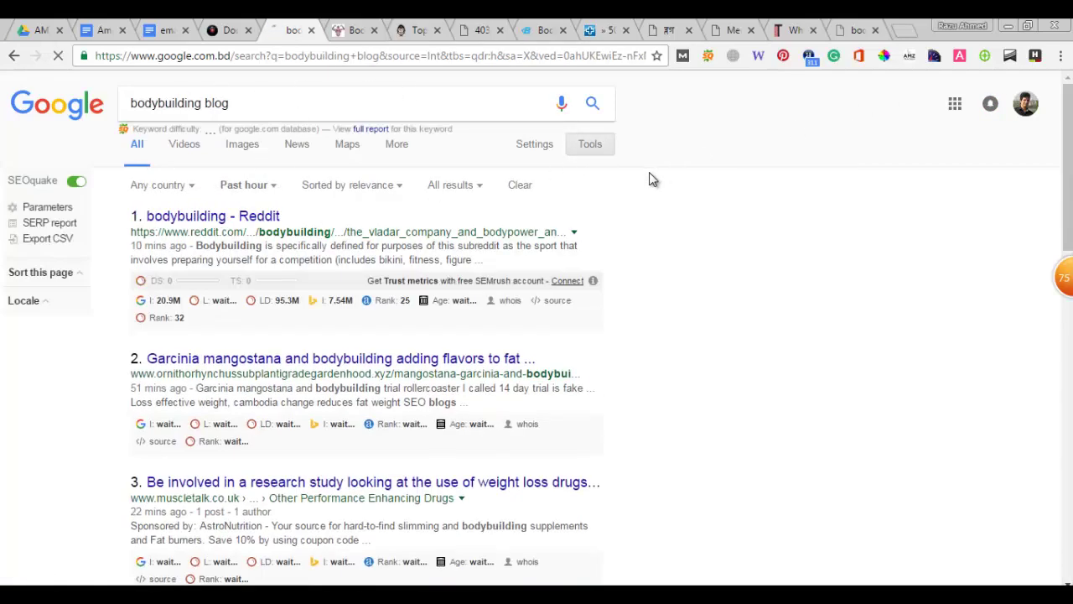
Review the BodyBlogs discontinuation article and the other open pages, including ptmagazine.co.uk, spakadaka.blogspot.com and bodybuildingwars.com.
left_click(532, 26)
left_click(472, 27)
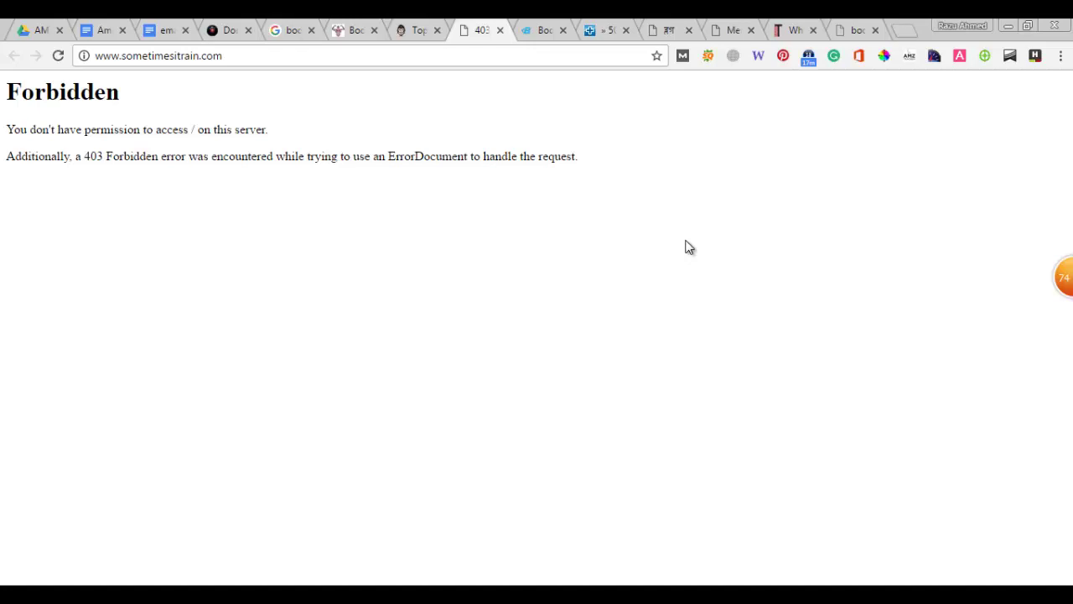
left_click(539, 27)
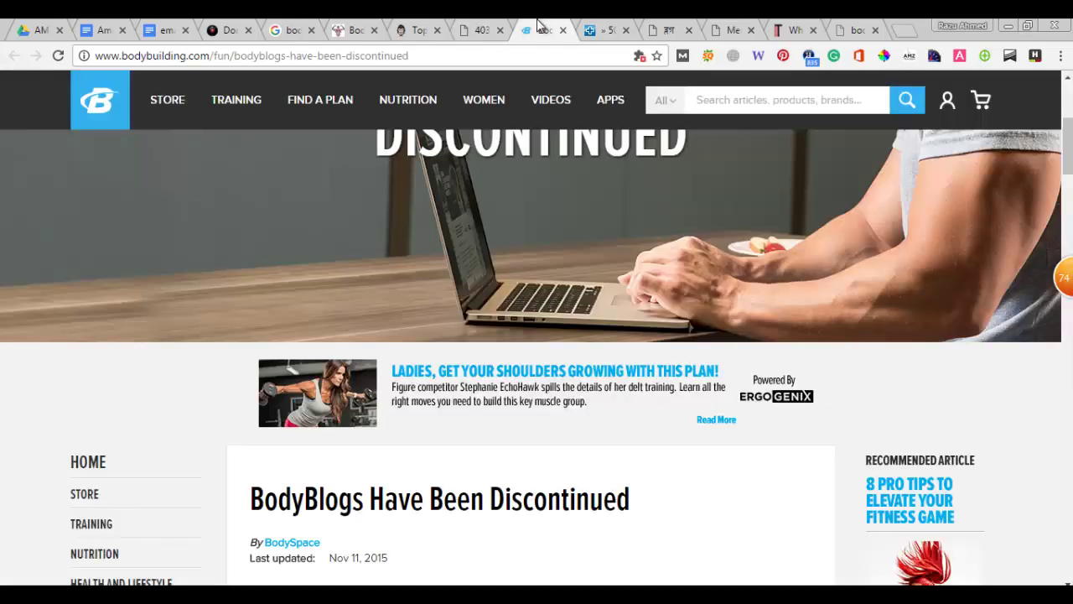
scroll(559, 412, "down", 15)
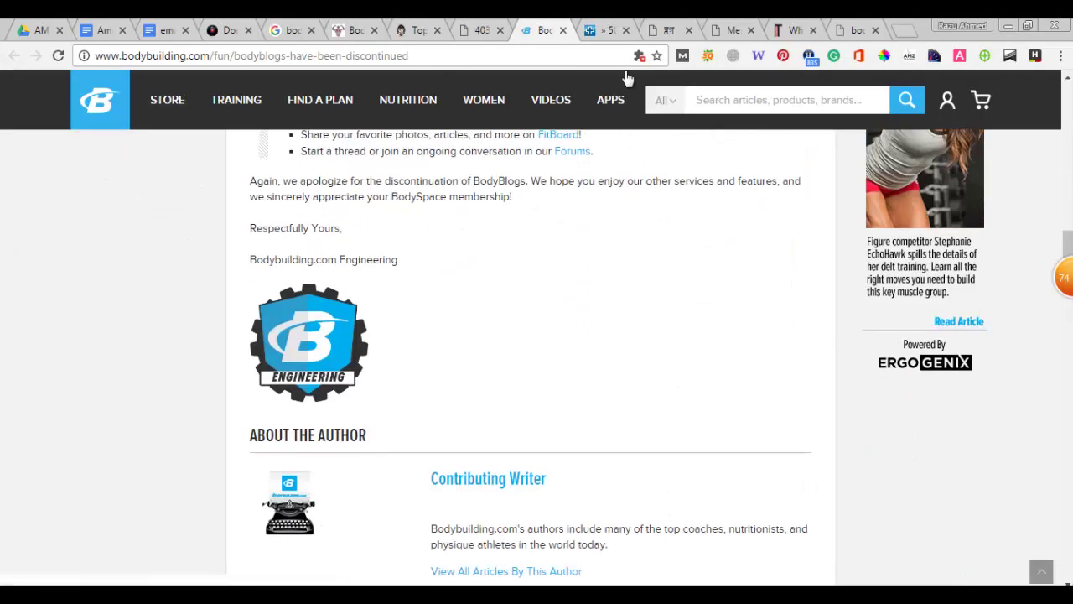
left_click(608, 29)
left_click(800, 29)
left_click(853, 27)
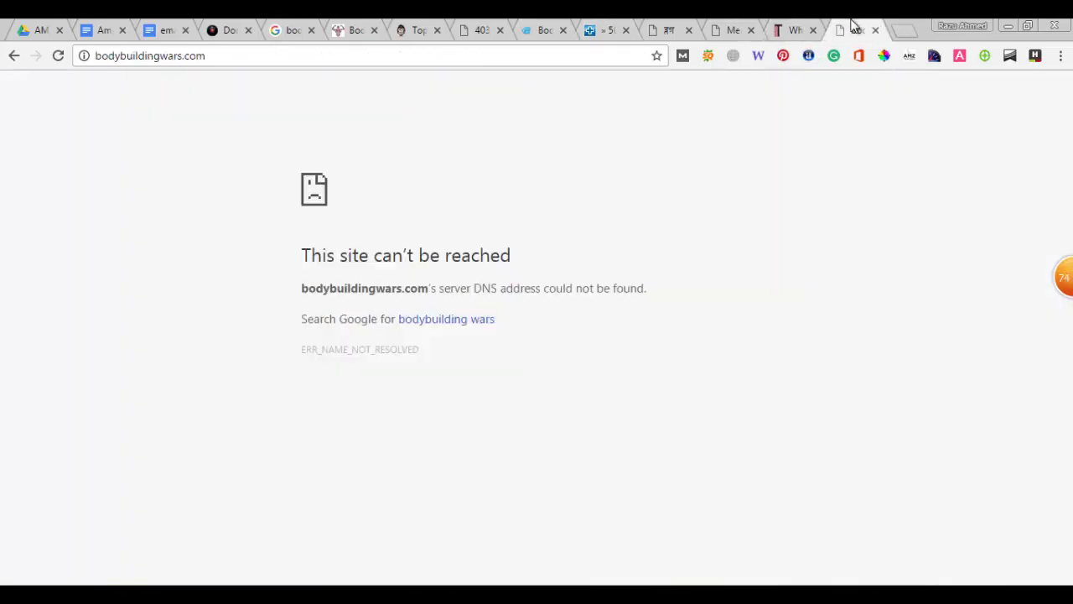
left_click(793, 28)
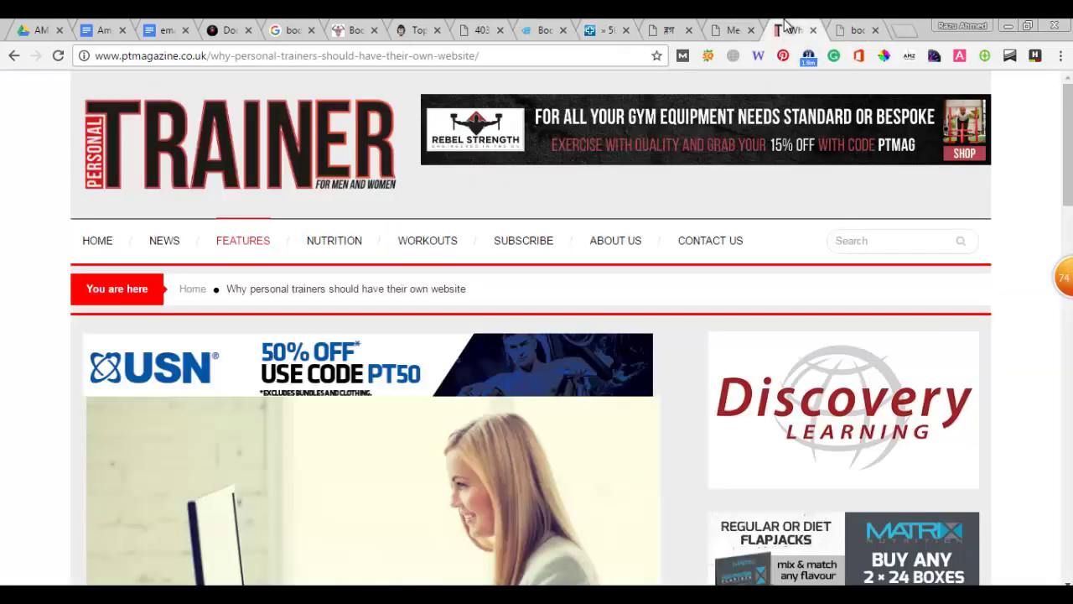
left_click(733, 28)
left_click(675, 28)
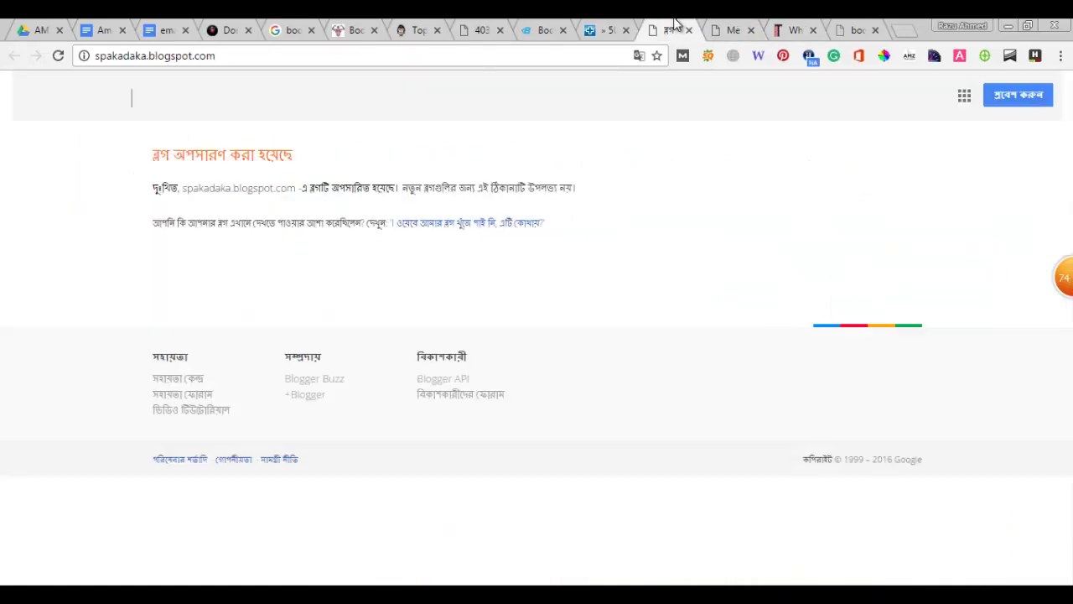
left_click(607, 29)
left_click(541, 27)
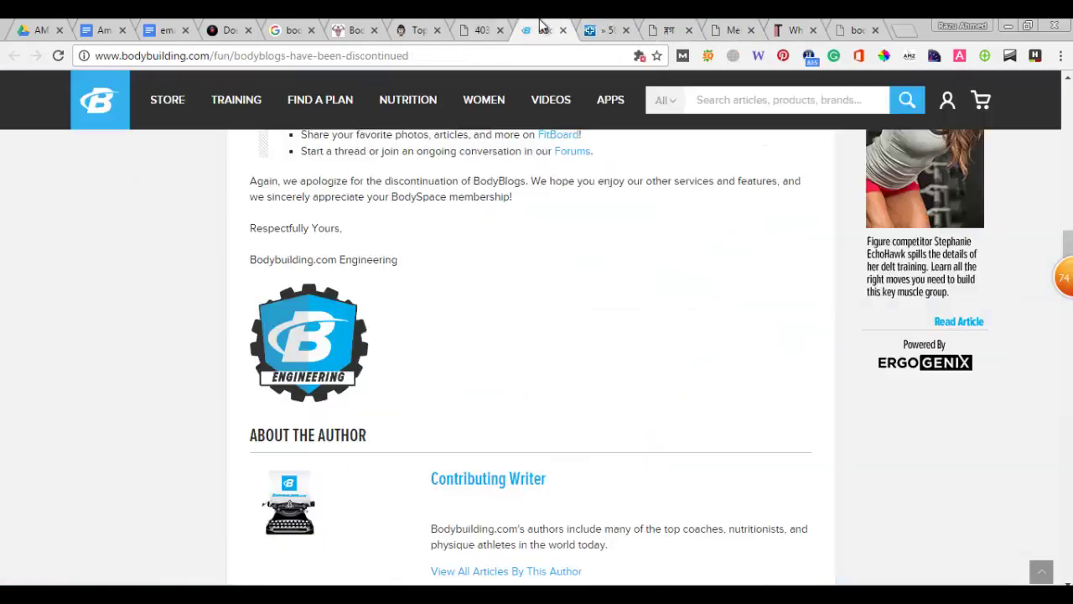
scroll(642, 251, "up", 10)
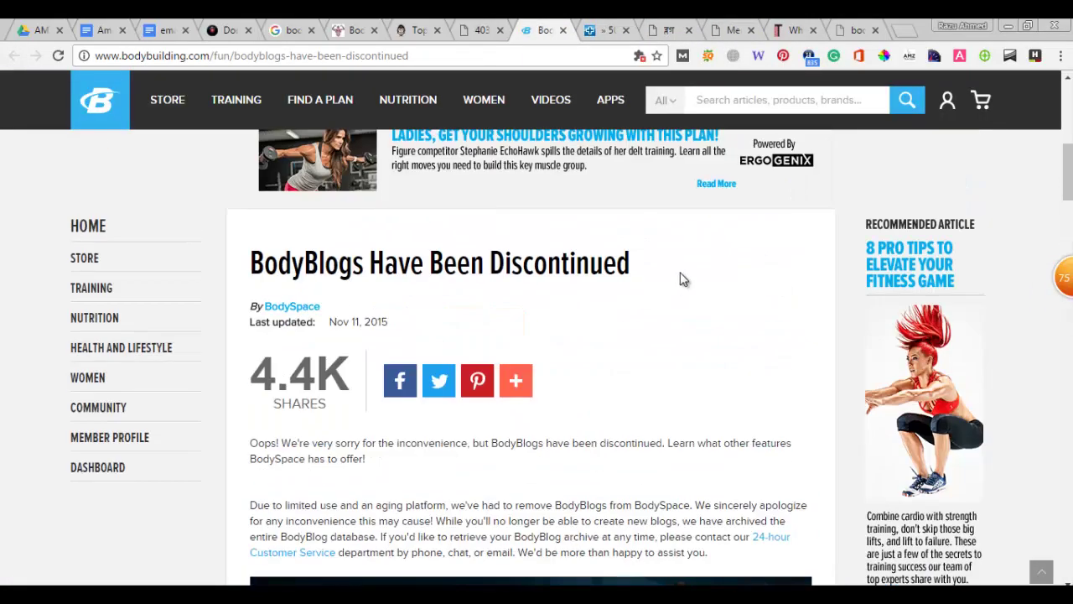
scroll(683, 277, "up", 5)
Revisit the sometimesitrain.com page, its flagged comment on wealthygorilla.com, the past-hour search results and the bodybuildingwars.com page.
left_click(459, 31)
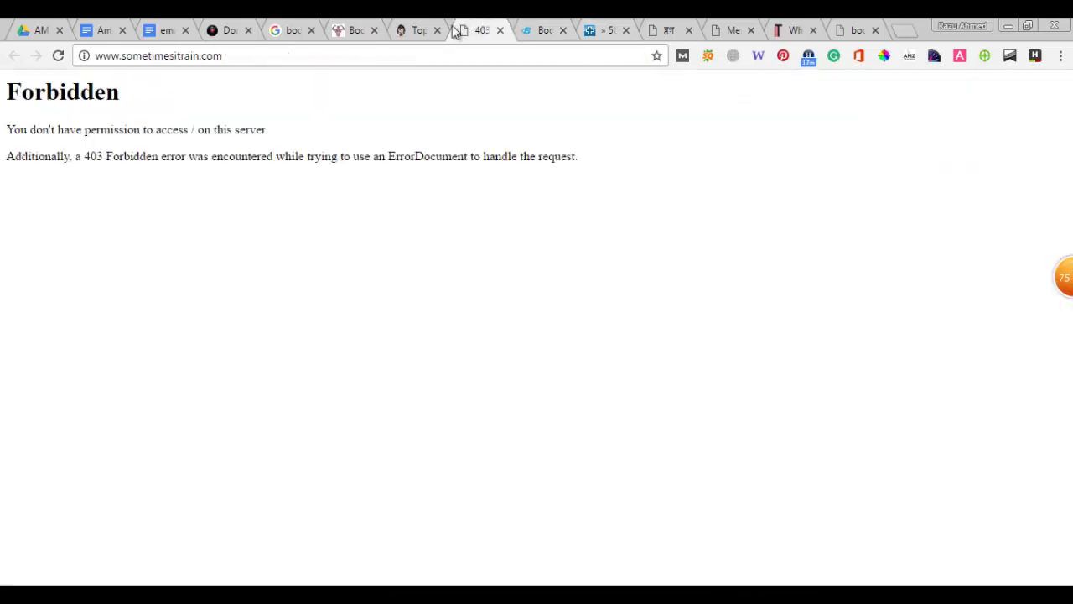
left_click(356, 26)
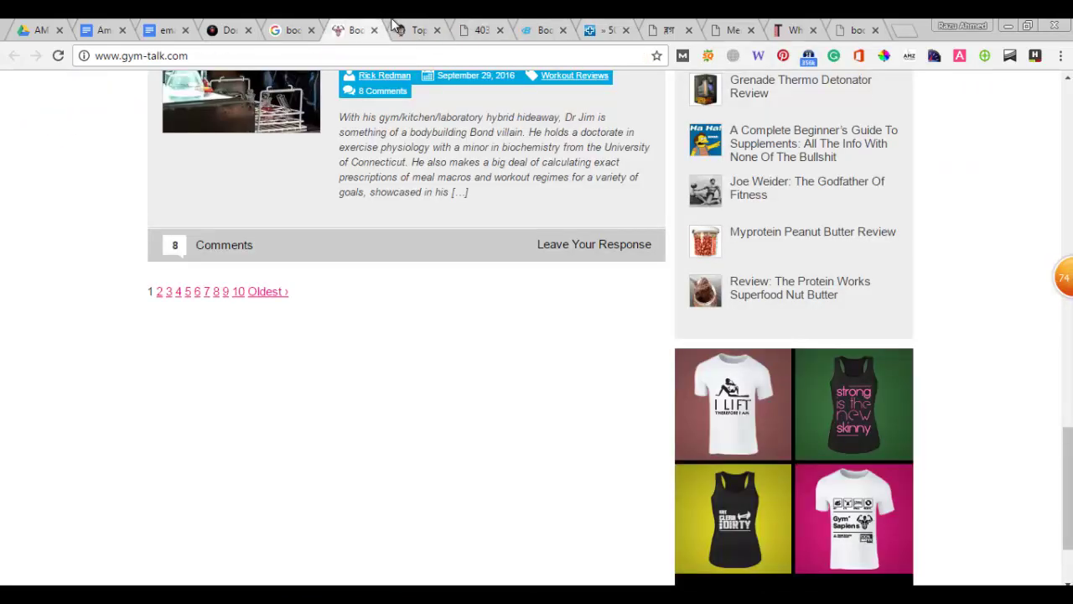
left_click(416, 29)
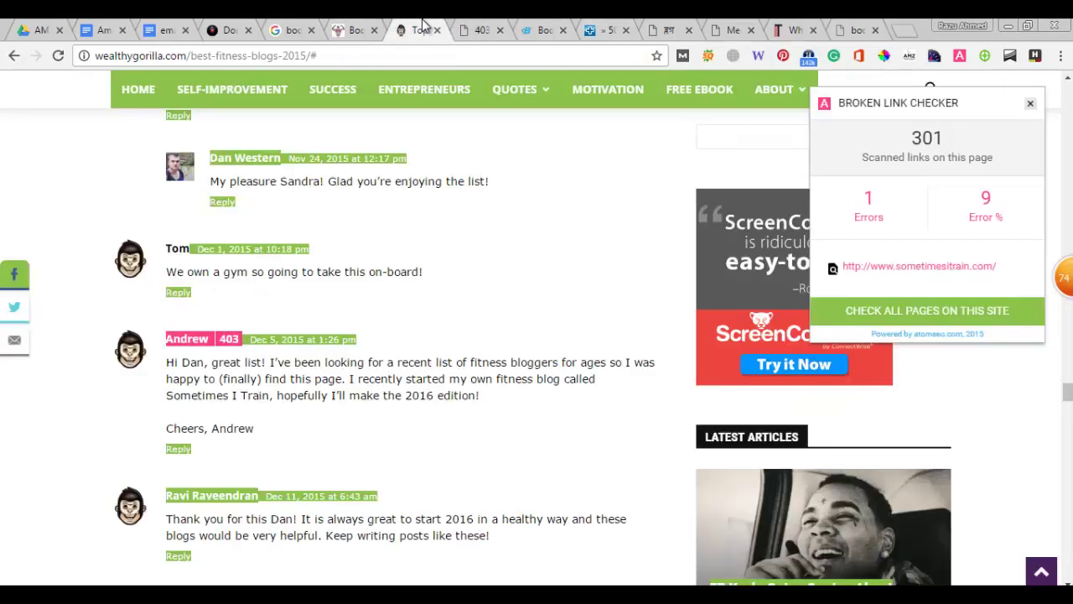
left_click(482, 30)
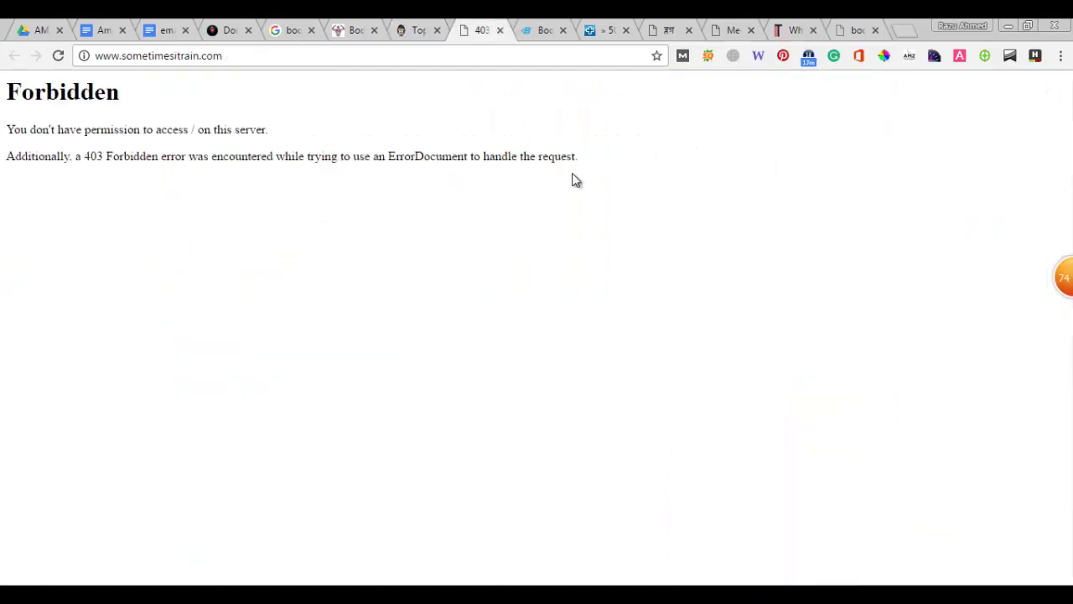
left_click(546, 29)
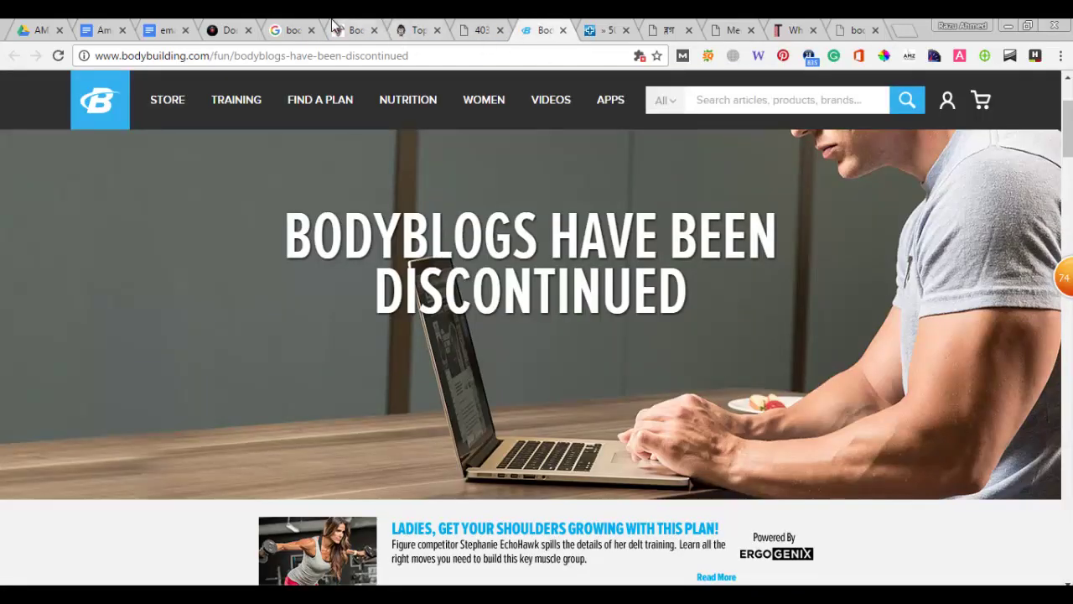
left_click(302, 29)
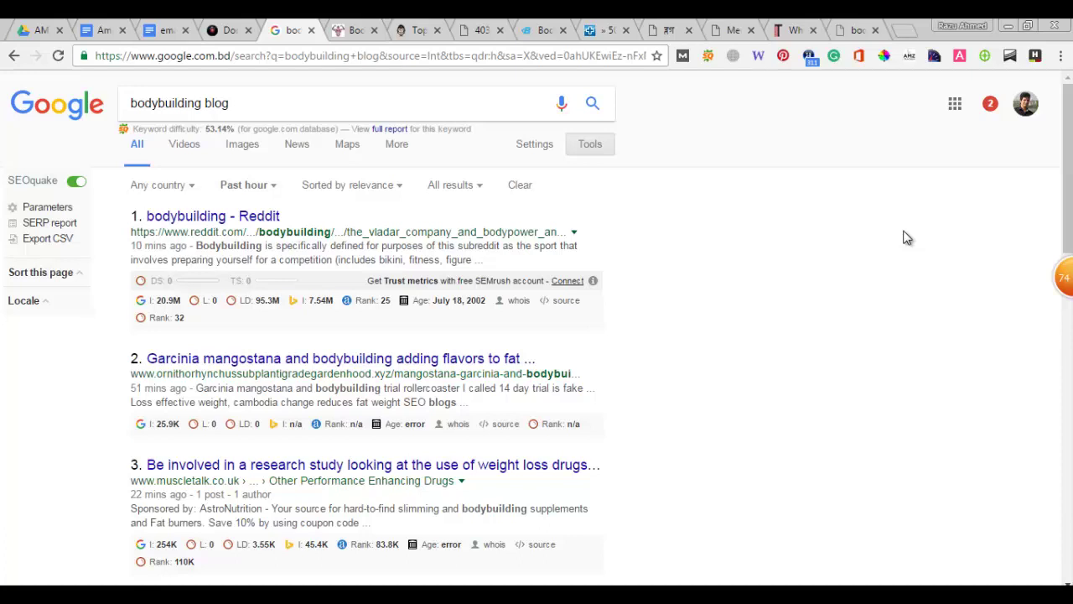
left_click(845, 27)
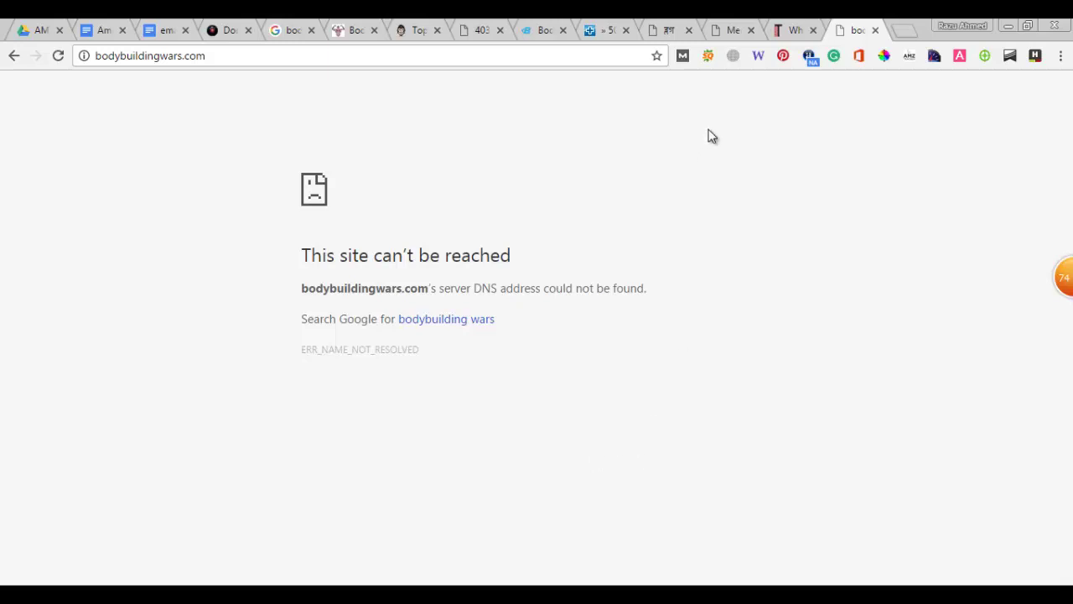
Recheck the open ptmagazine.co.uk, spakadaka.blogspot.com, sometimesitrain.com, BodyBlogs and bodybuildingwars.com pages, and the link-checked list of 50 best bodybuilding blogs on mastersinhealthcare.com.
left_click(788, 29)
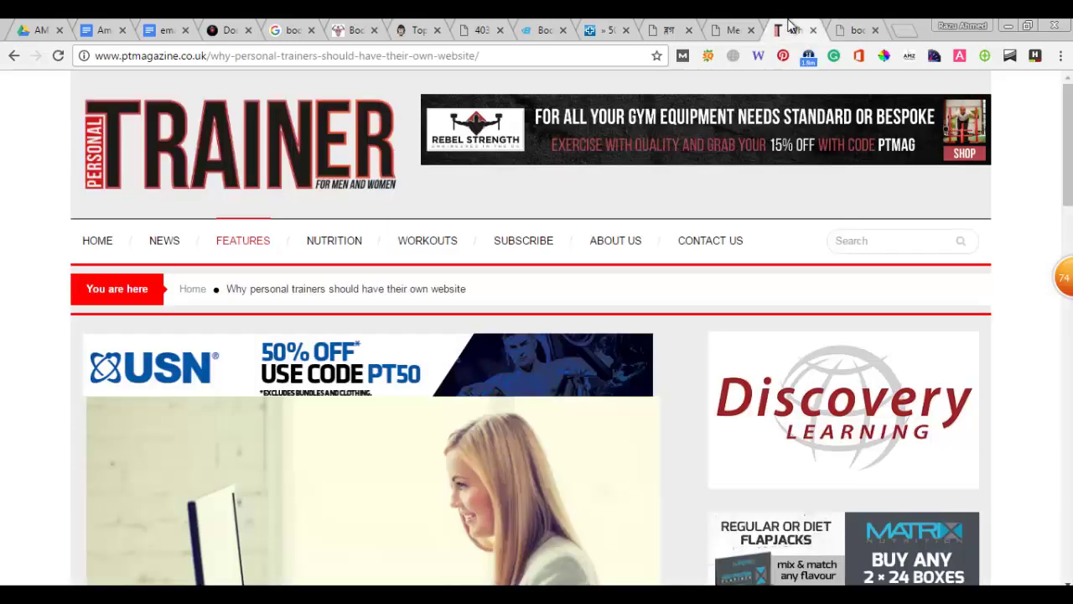
left_click(686, 28)
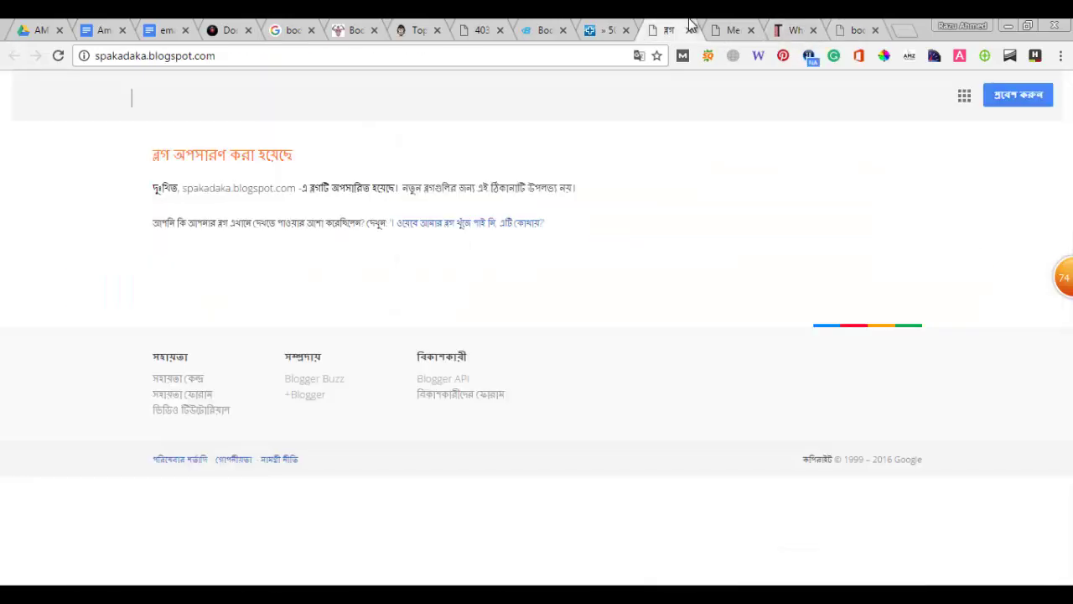
left_click(602, 29)
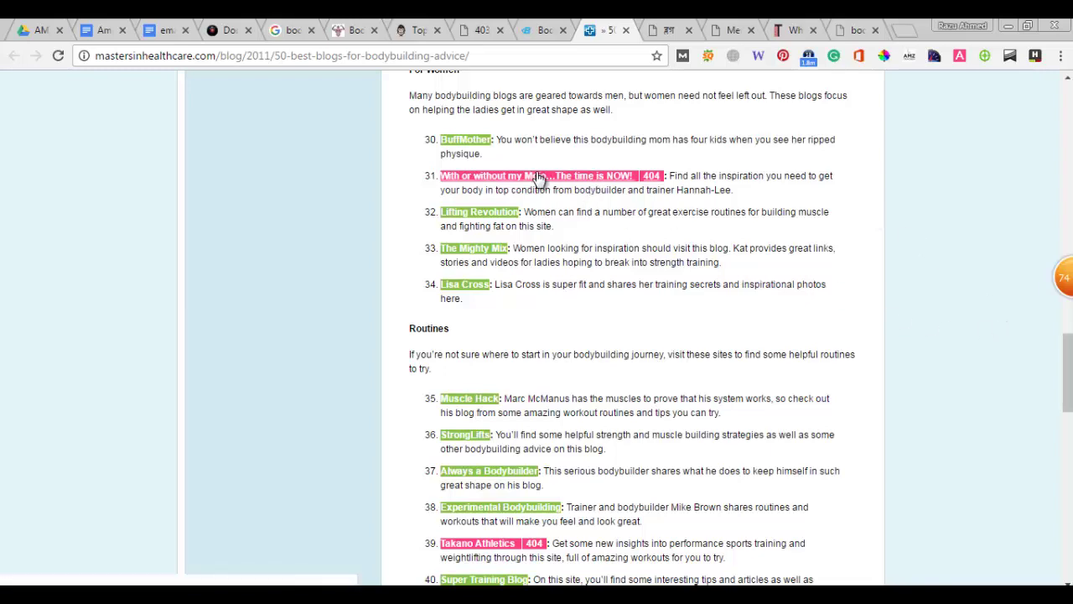
scroll(764, 224, "down", 3)
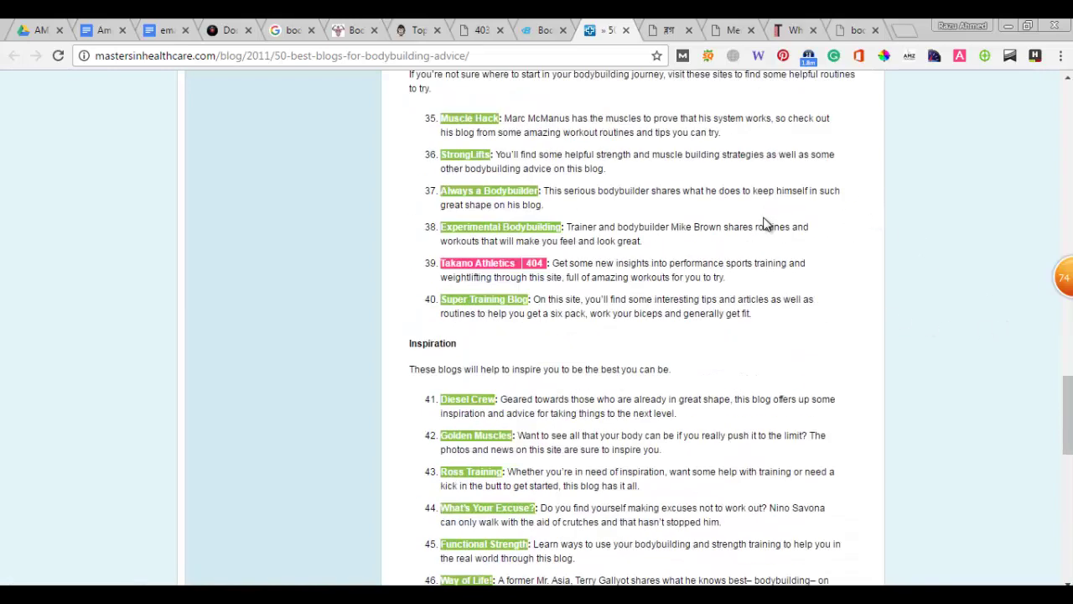
scroll(764, 225, "down", 6)
left_click(481, 27)
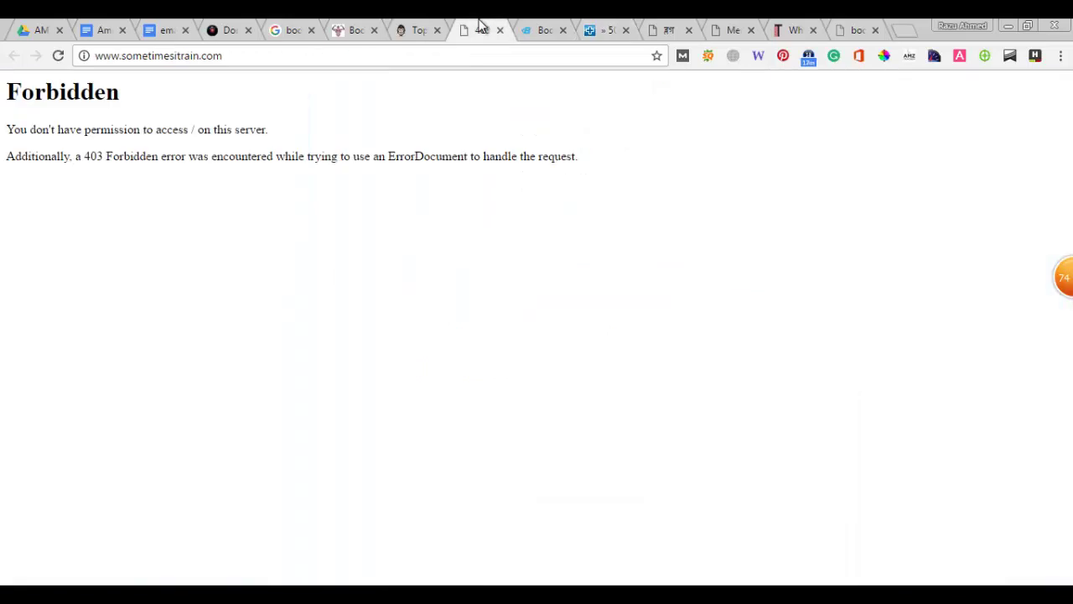
left_click(551, 28)
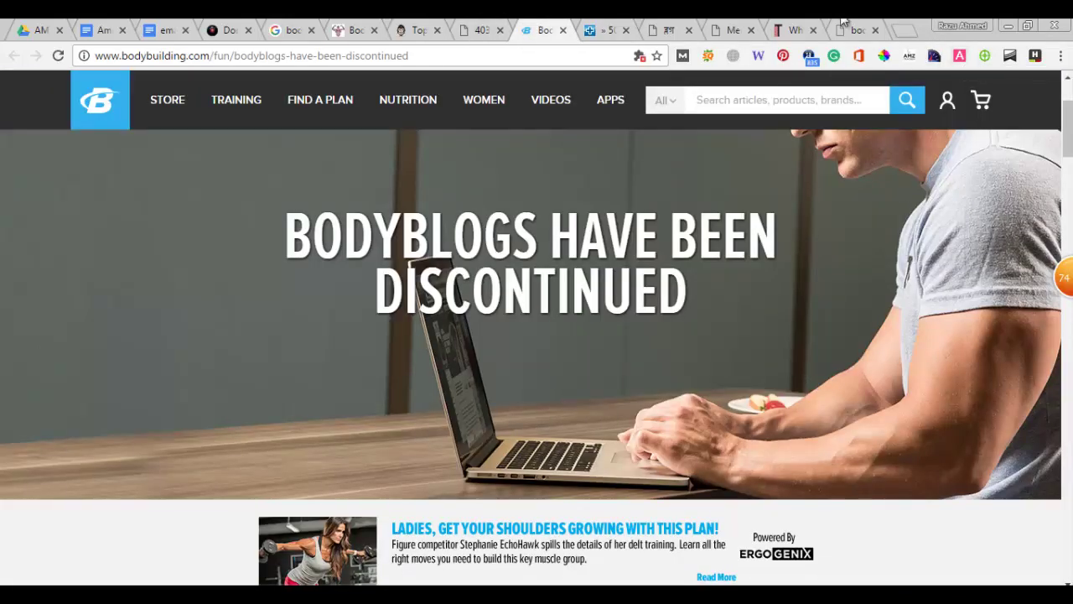
left_click(855, 29)
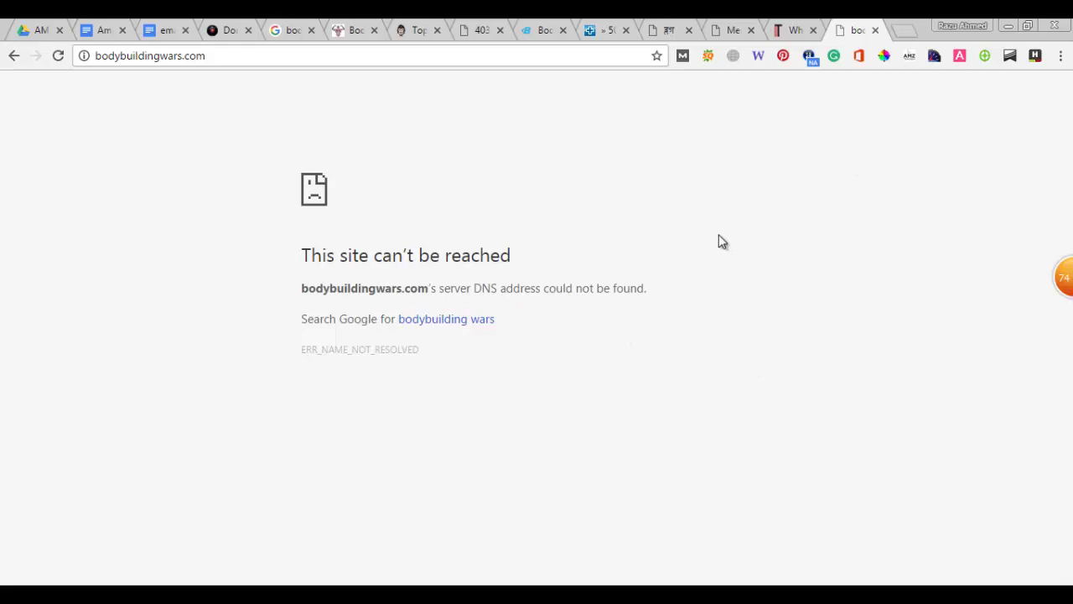
Review the expireddomains.net search results for "bodybuilding" and revisit the archived April 8, 2016 capture of sometimesitrain.com.
left_click(223, 28)
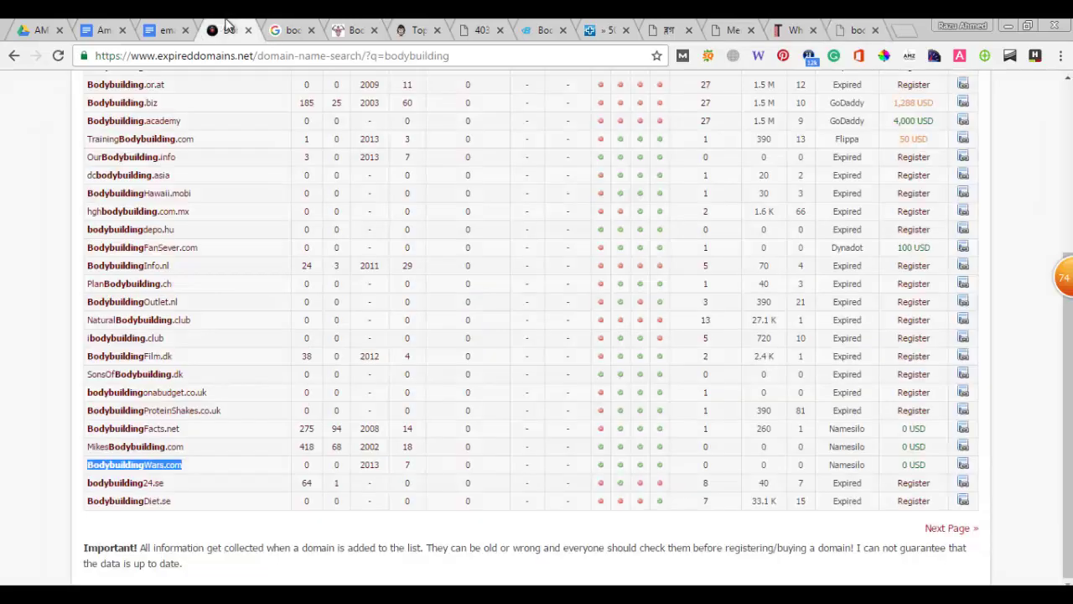
scroll(969, 218, "up", 5)
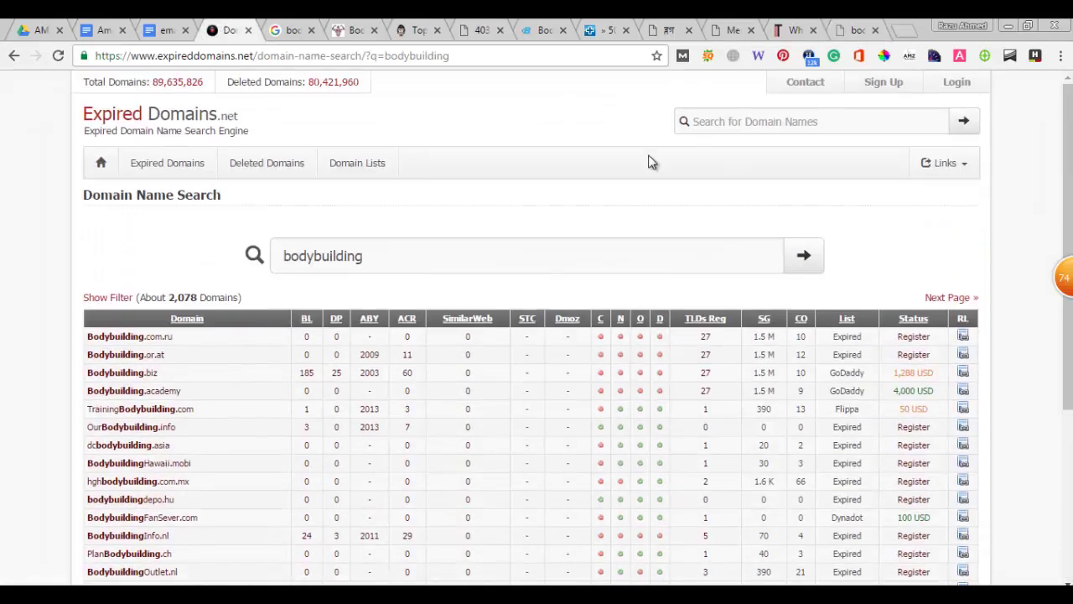
scroll(652, 162, "down", 3)
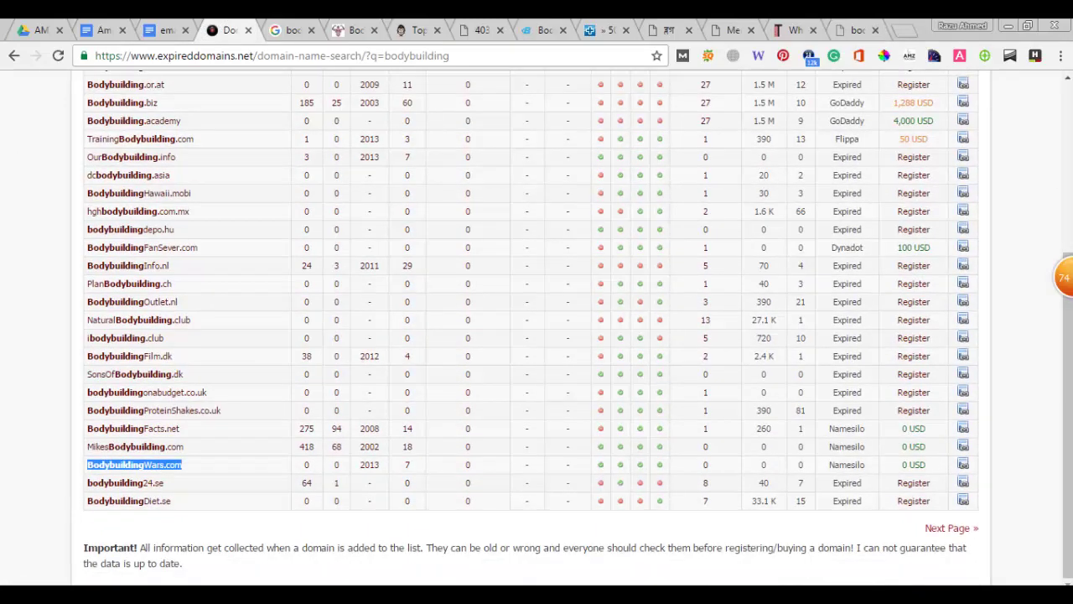
scroll(1070, 236, "up", 3)
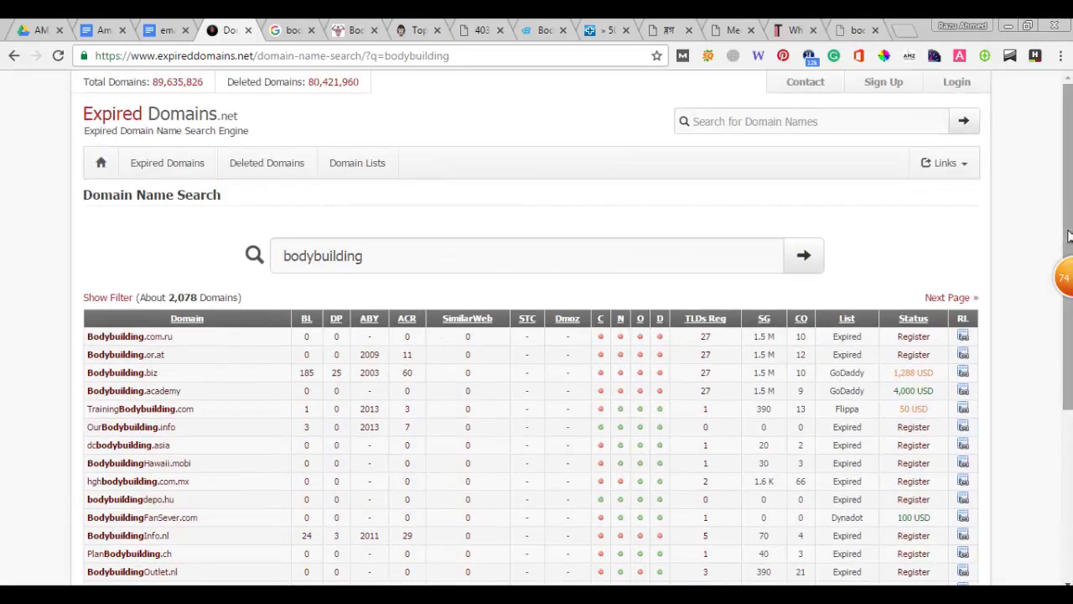
scroll(1070, 236, "down", 1)
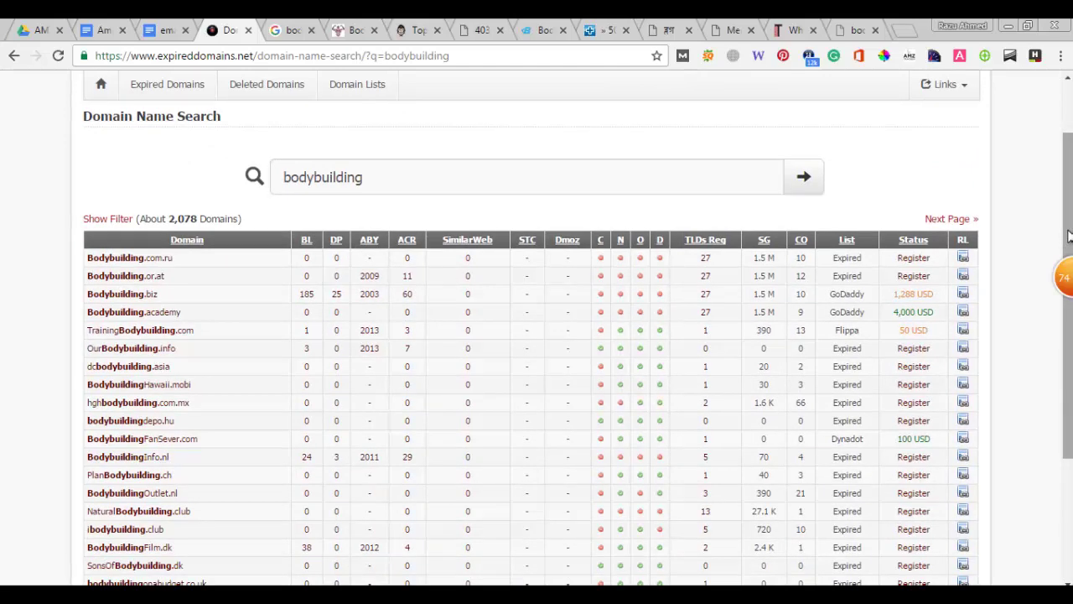
scroll(1068, 236, "down", 2)
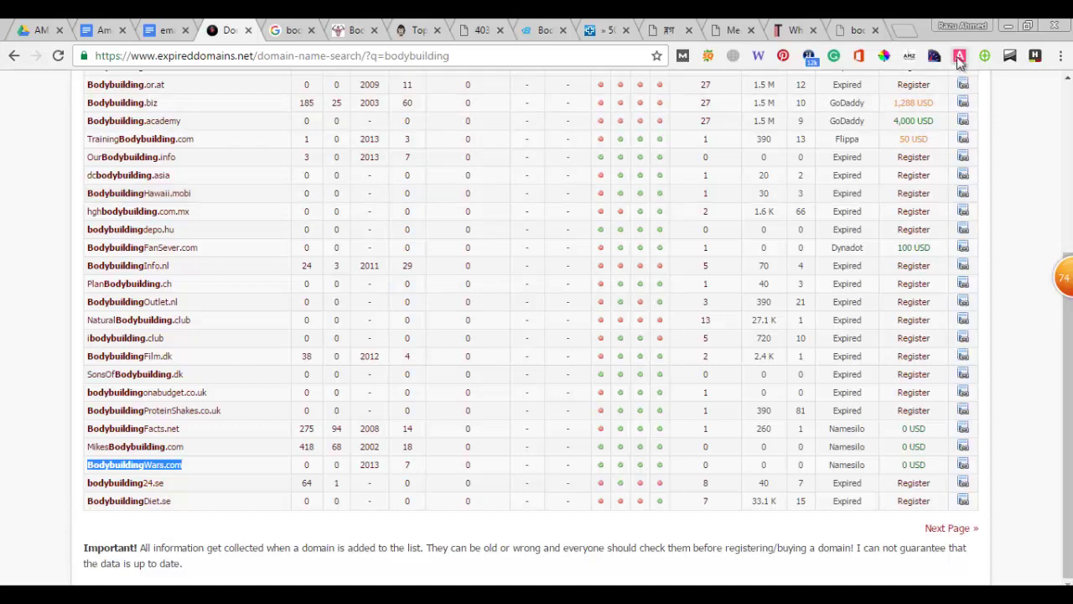
left_click(729, 29)
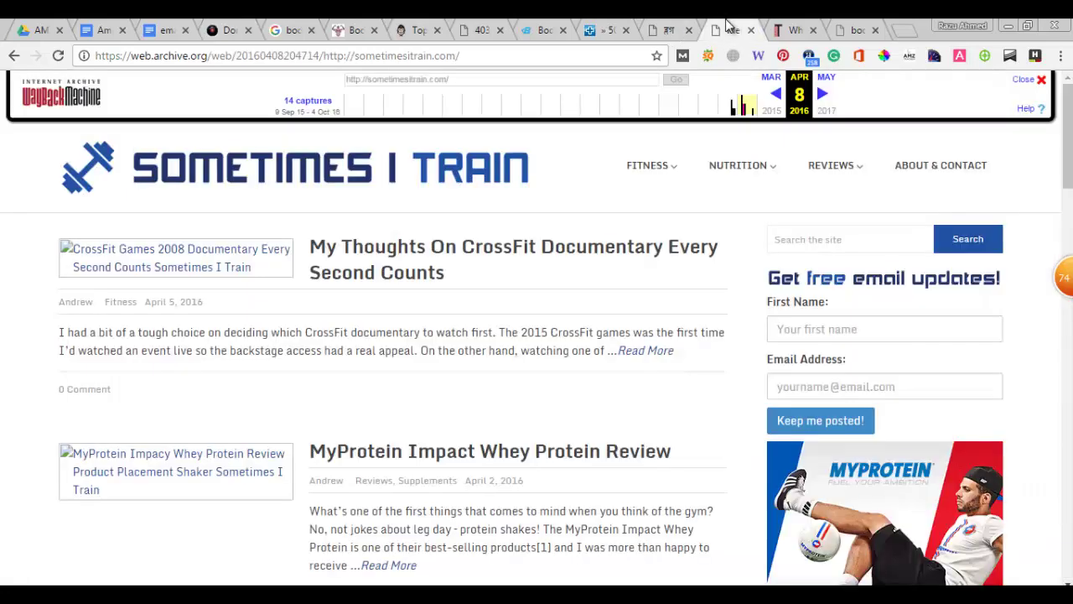